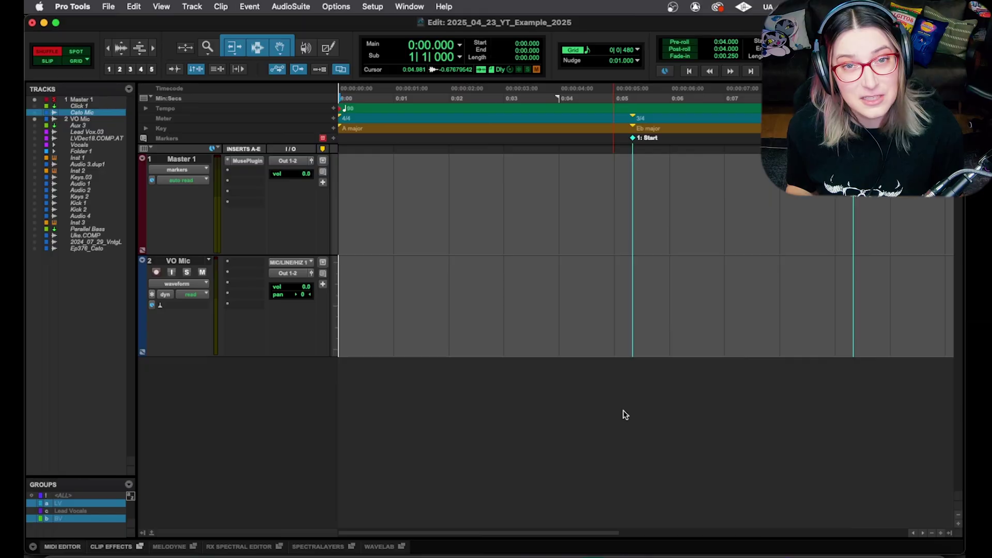
Step: Mute the empty VO Mic track with Shift+M and start recording the voiceover
key(shift+m)
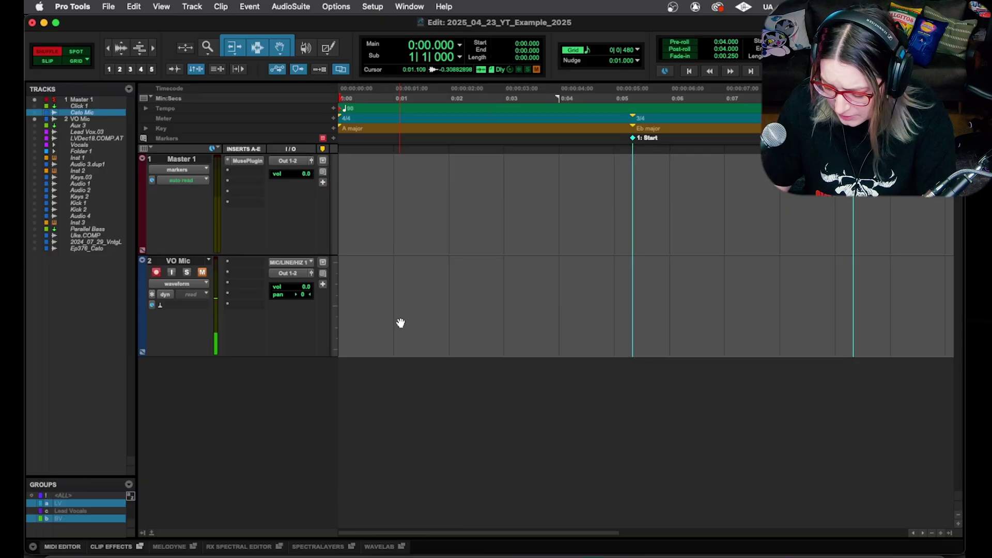
key(space)
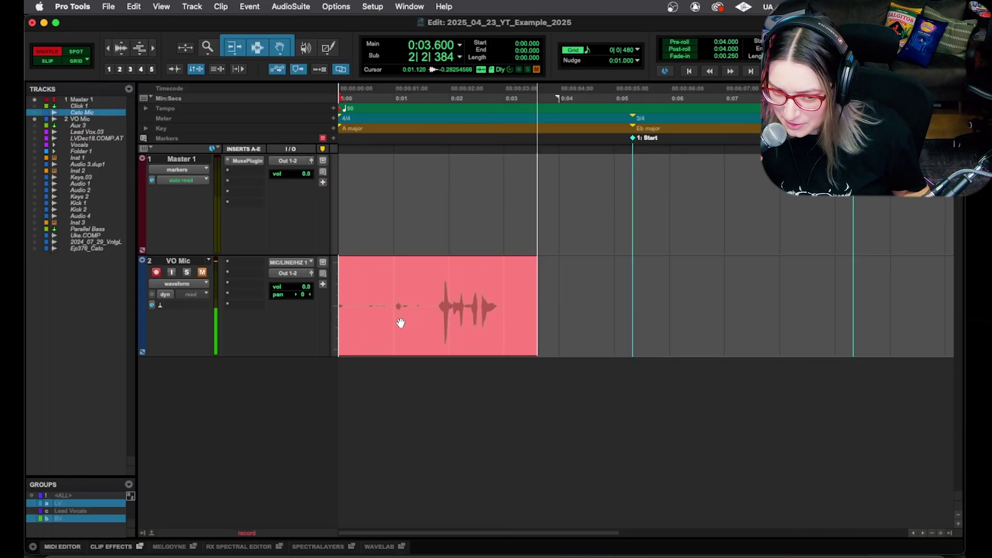
Step: Stop recording, unmute and disarm VO Mic, and audition the take from 0:01.770
key(space)
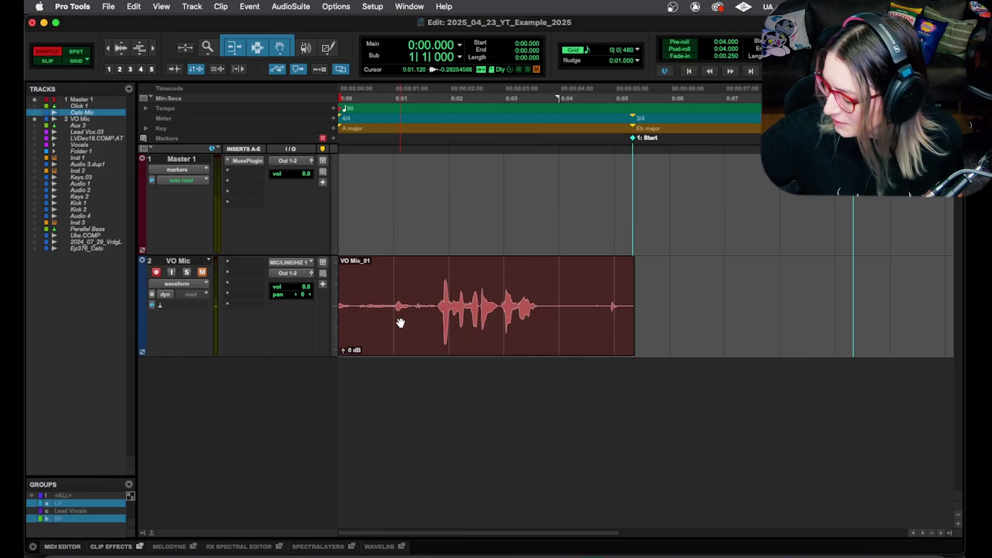
key(shift+r)
click(437, 295)
key(space)
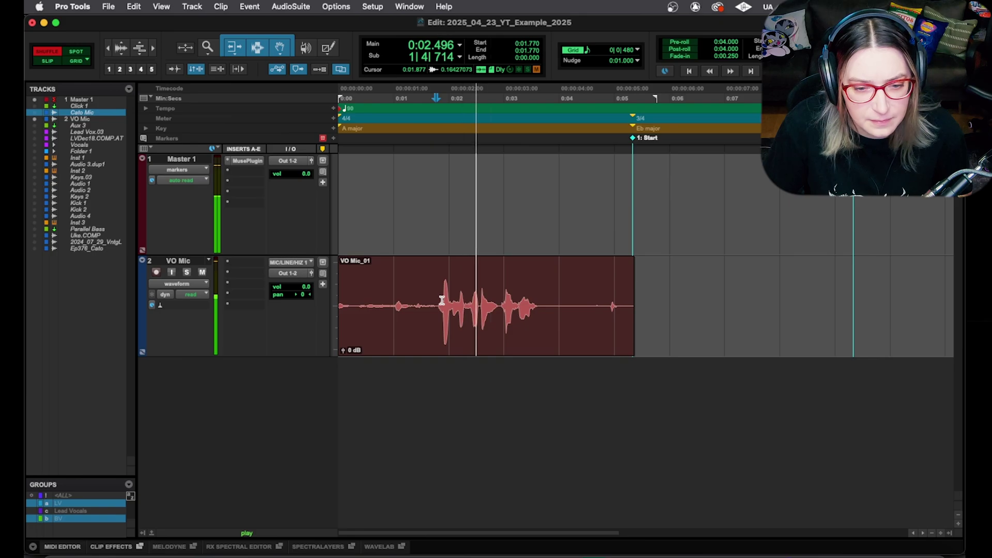
key(space)
Step: Zoom in around 0:02.400 and select the curse word from 0:02.282 to 0:02.928
click(471, 294)
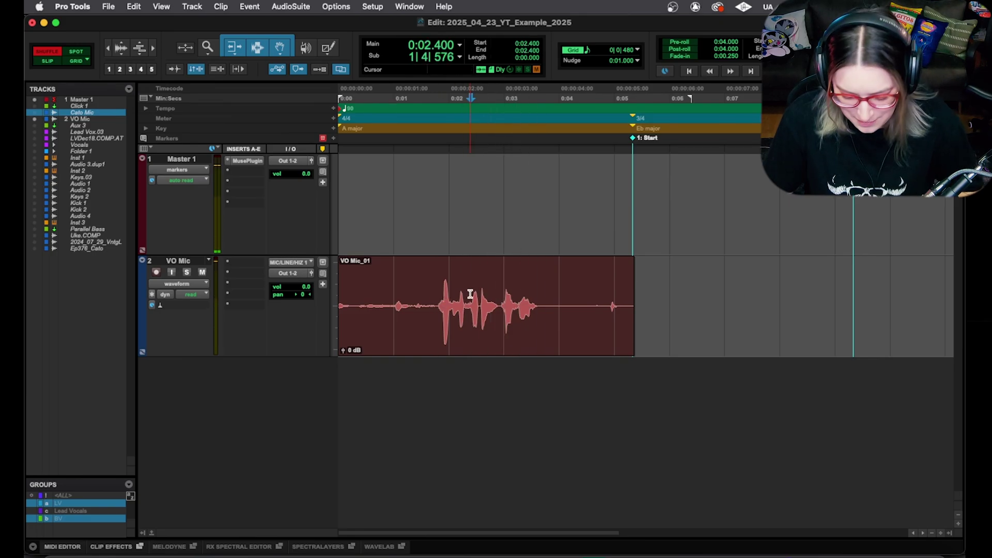
key(super+bracketright)
key(super+bracketright)
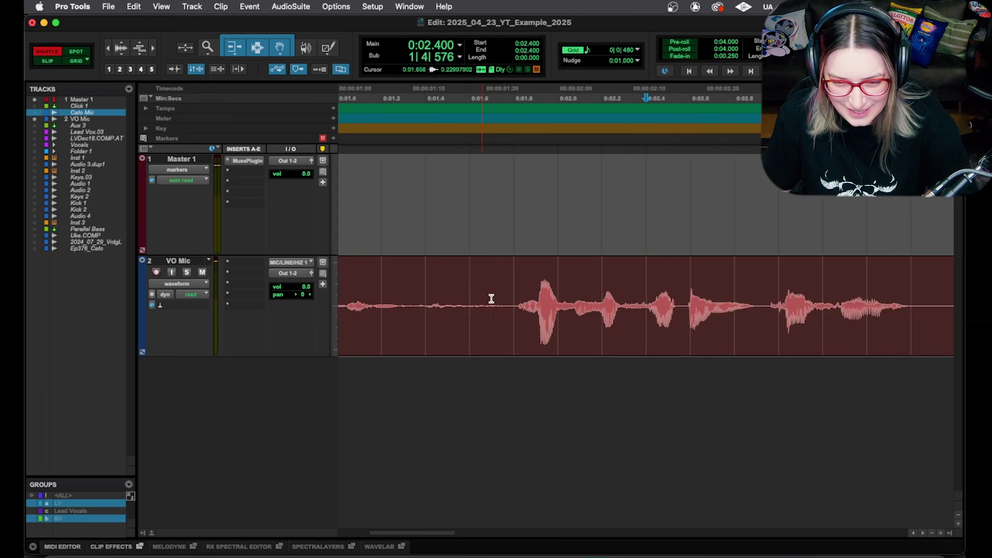
click(623, 303)
key(space)
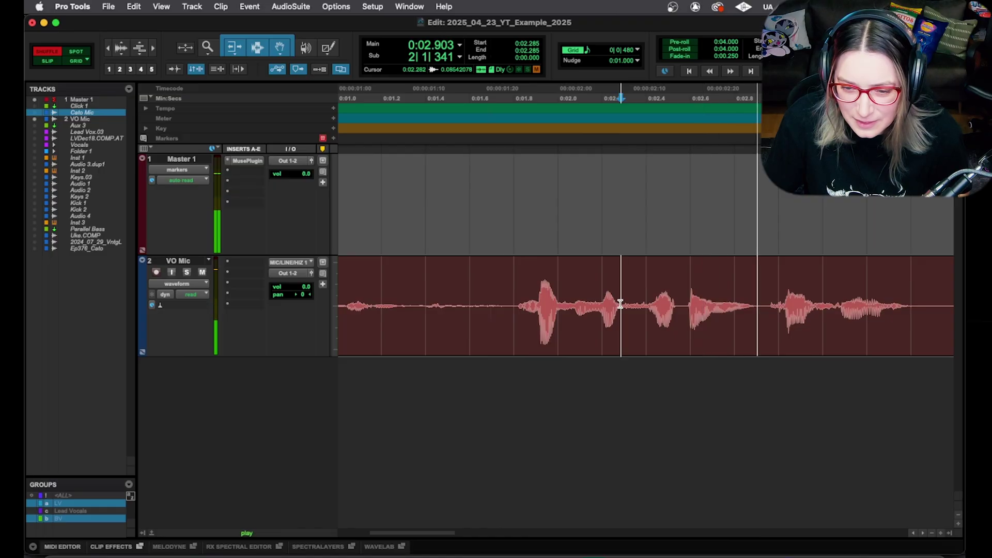
drag(620, 303, 763, 302)
Step: Split off the curse word, then select the range from 0:02.410 and replace it with silence
key(super+e)
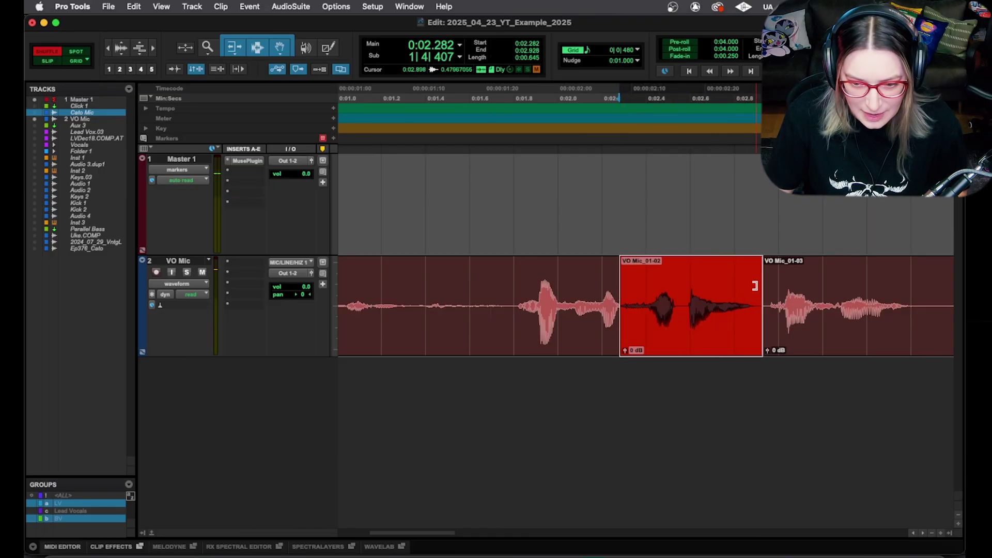
key(super+bracketleft)
click(565, 295)
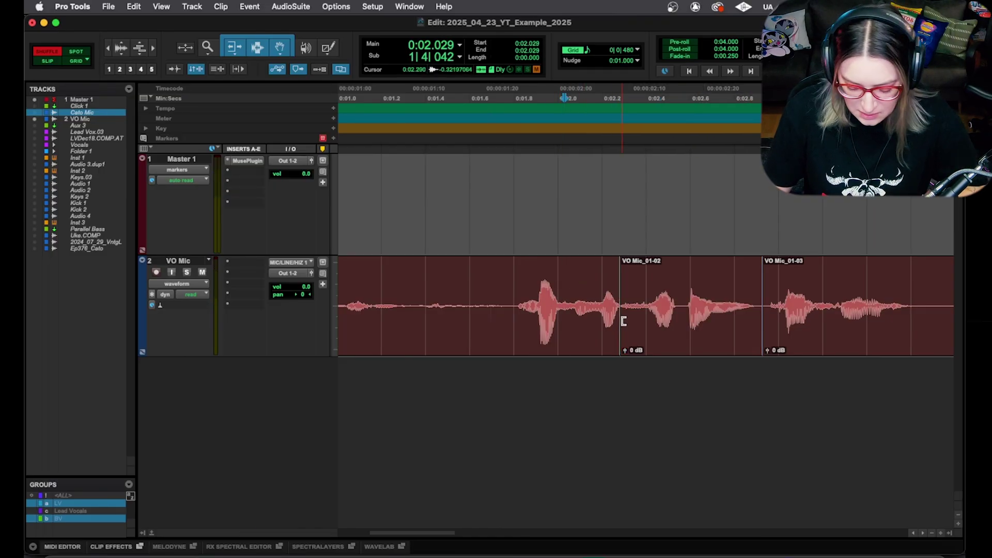
click(551, 282)
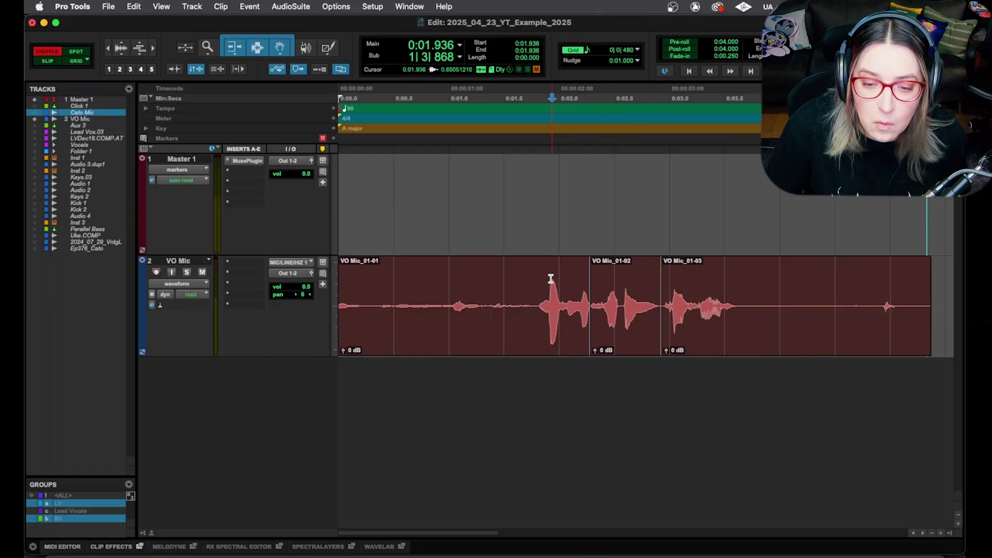
drag(605, 295, 675, 292)
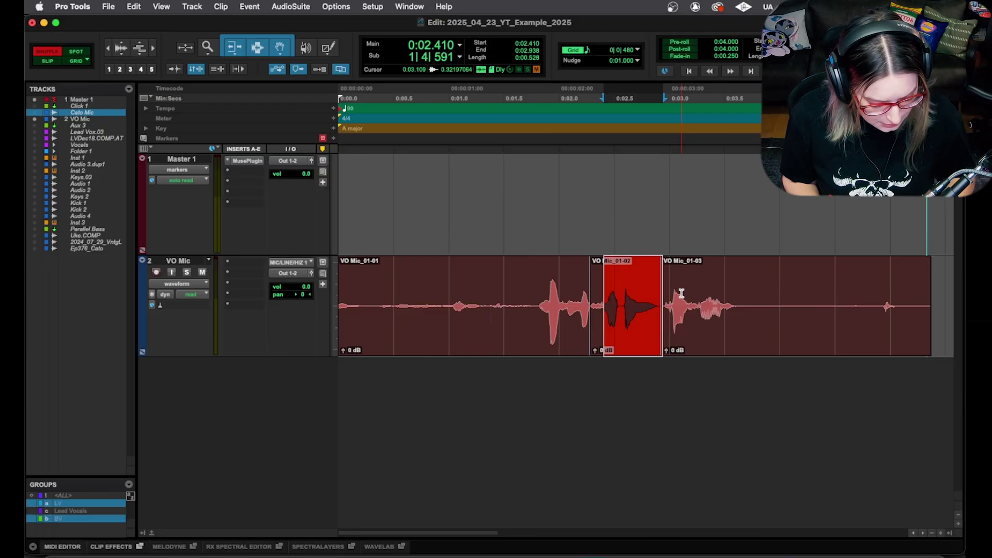
key(alt+shift+3)
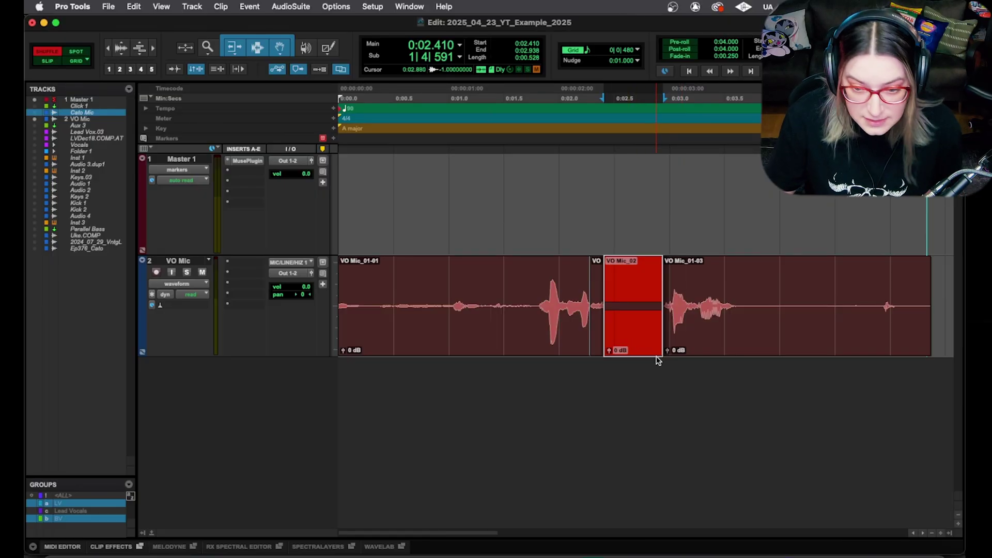
Step: Audition the silenced gap with looped playback from 0:00.629
key(space)
key(space)
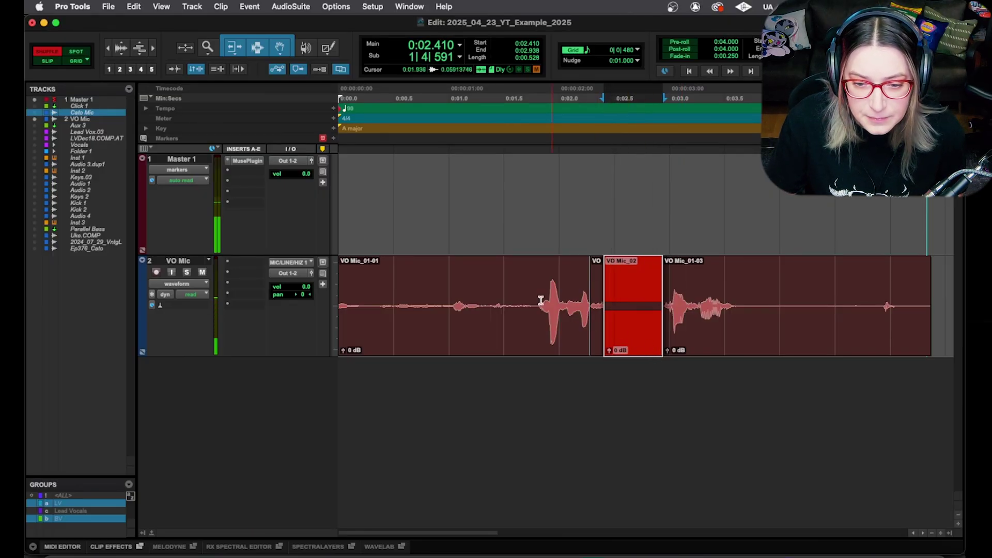
click(411, 286)
key(space)
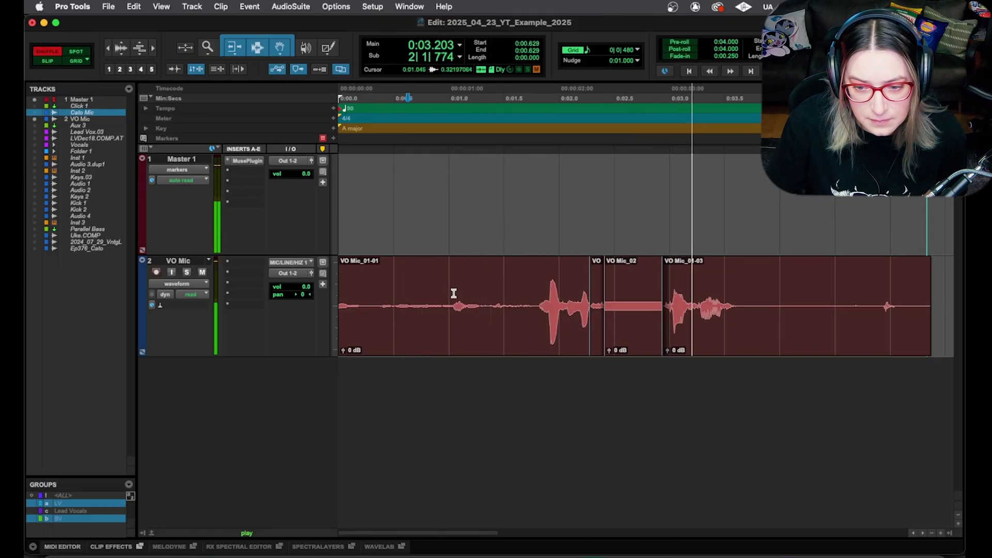
key(space)
Step: Try VO Mic_02's clip gain at +20.1 dB and +11.2 dB, then return it to 0 dB
click(649, 346)
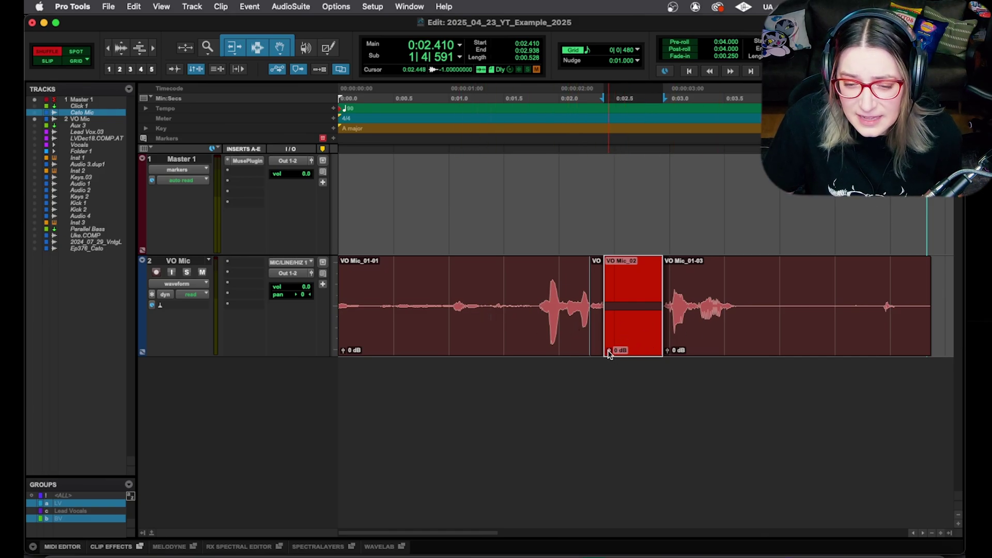
drag(609, 353, 615, 342)
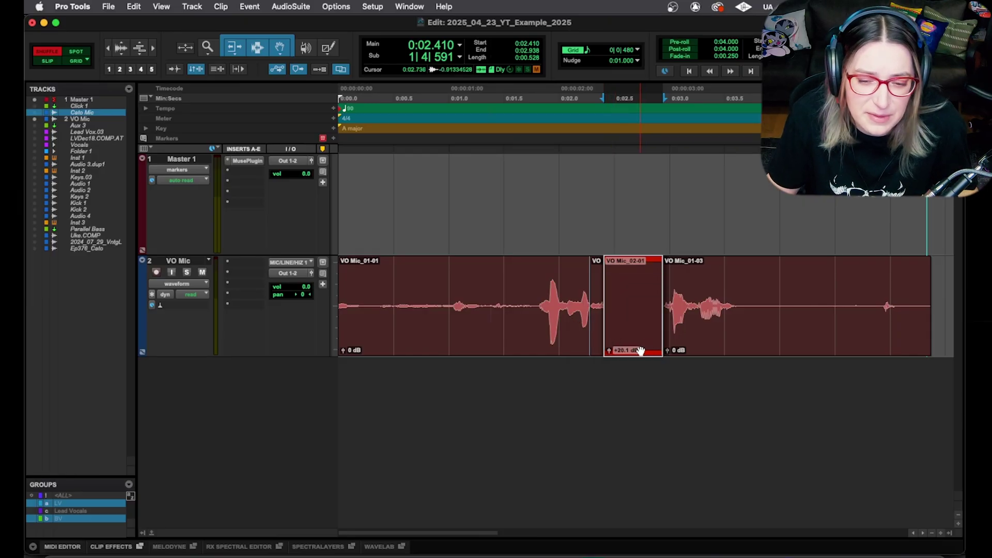
alt+click(609, 352)
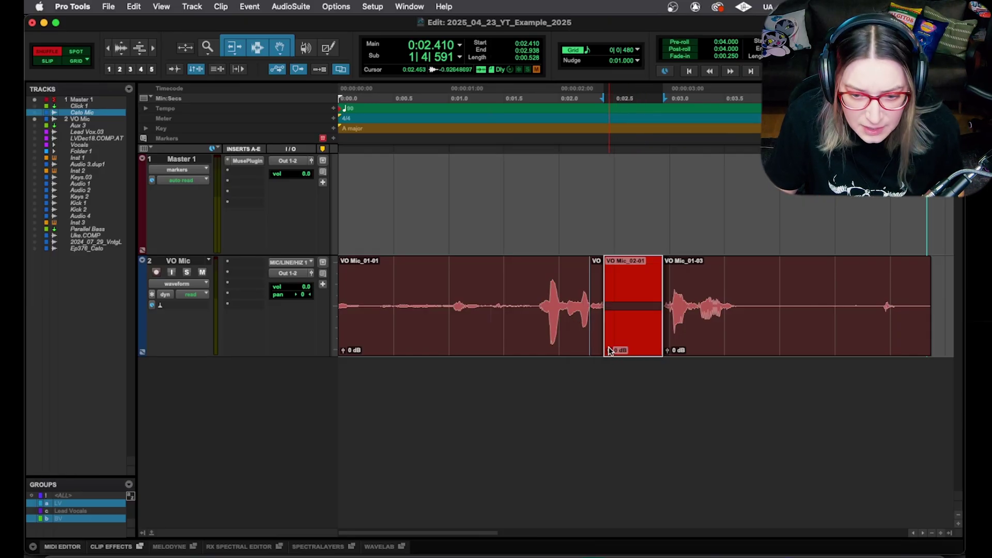
drag(609, 353, 608, 338)
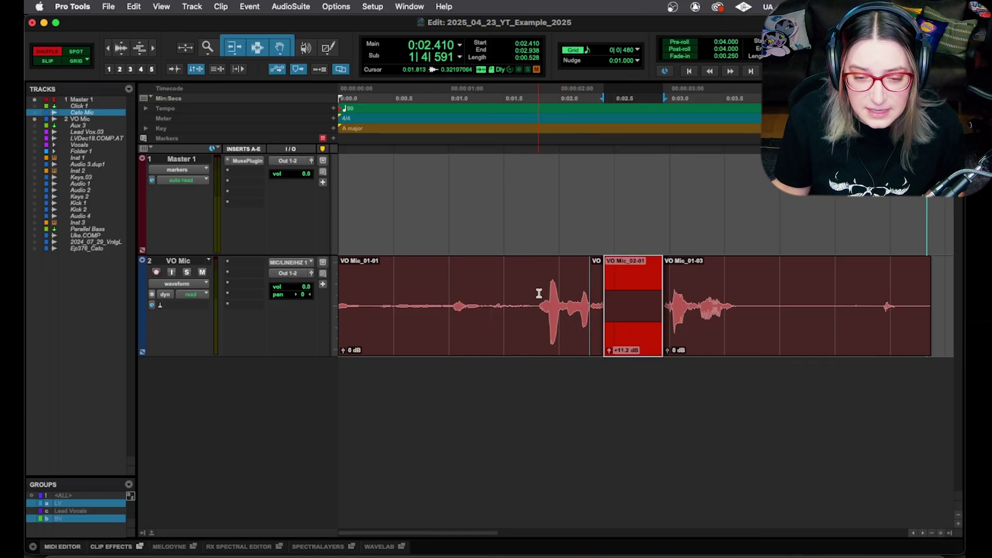
drag(535, 289, 589, 289)
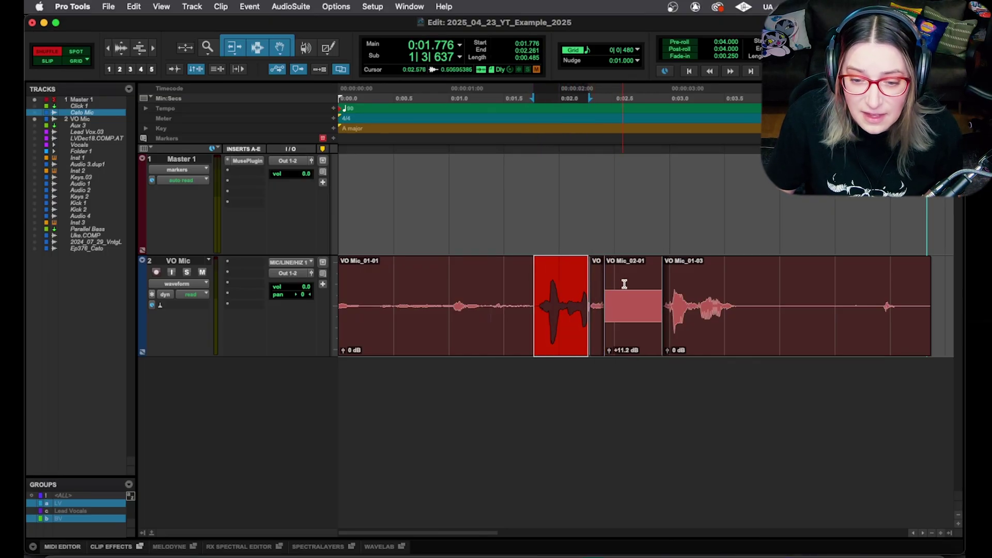
click(637, 316)
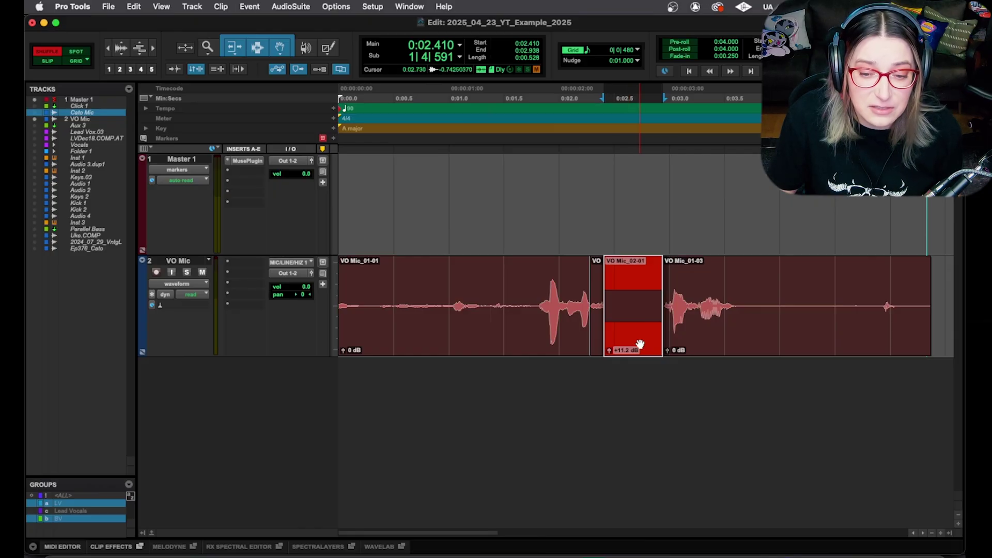
key(super+z)
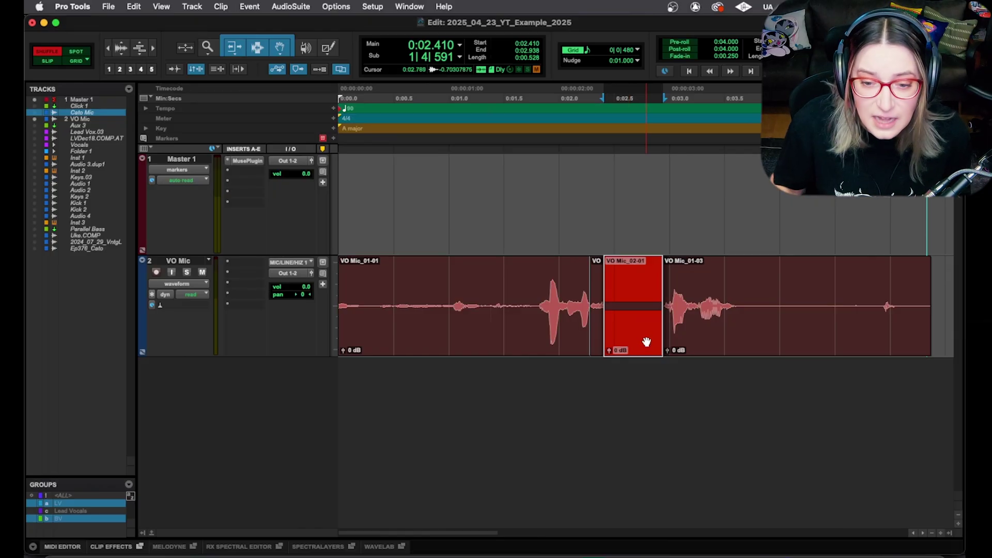
Step: Replay the edit from 0:01.792, select VO Mic_02-01, and switch to the Mix window
click(536, 285)
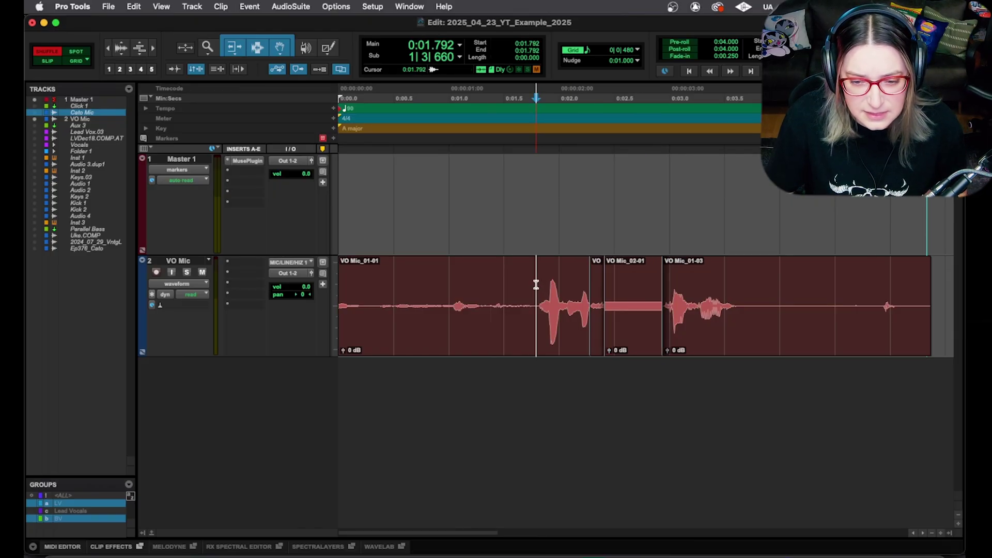
key(space)
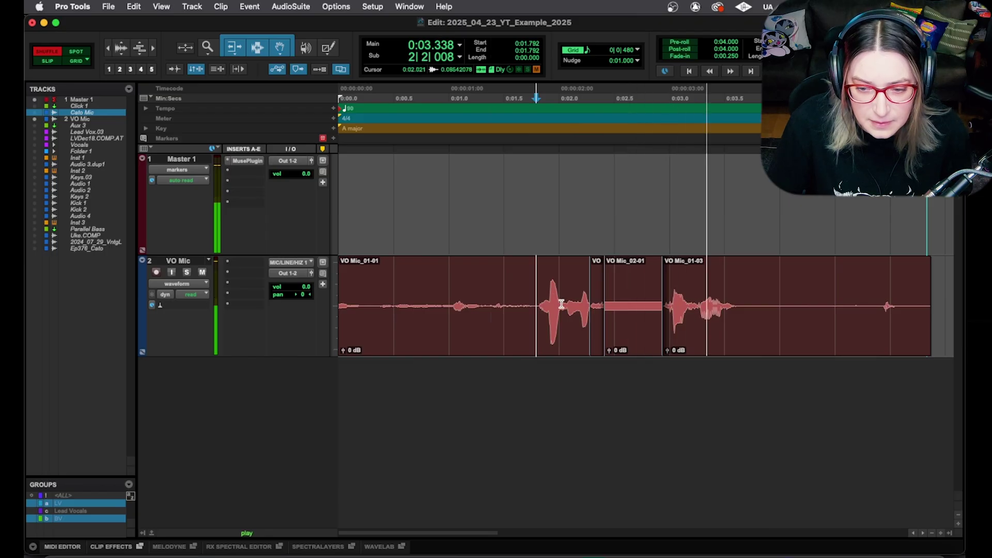
key(space)
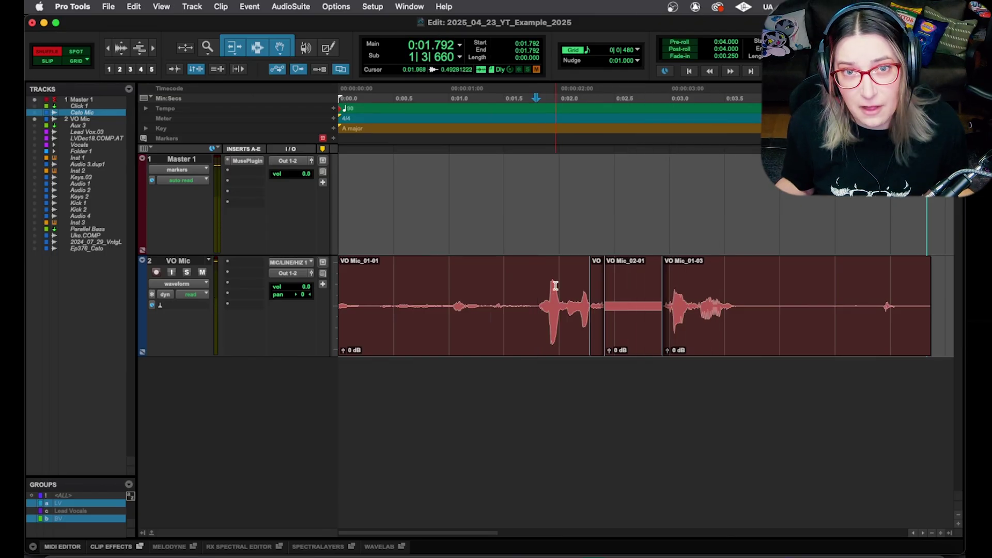
click(635, 342)
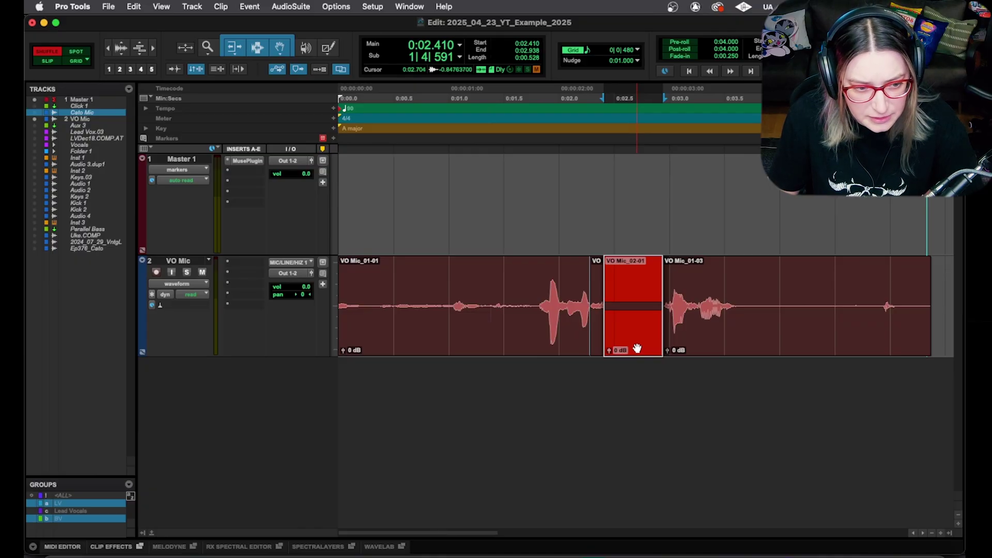
key(super+equal)
key(space)
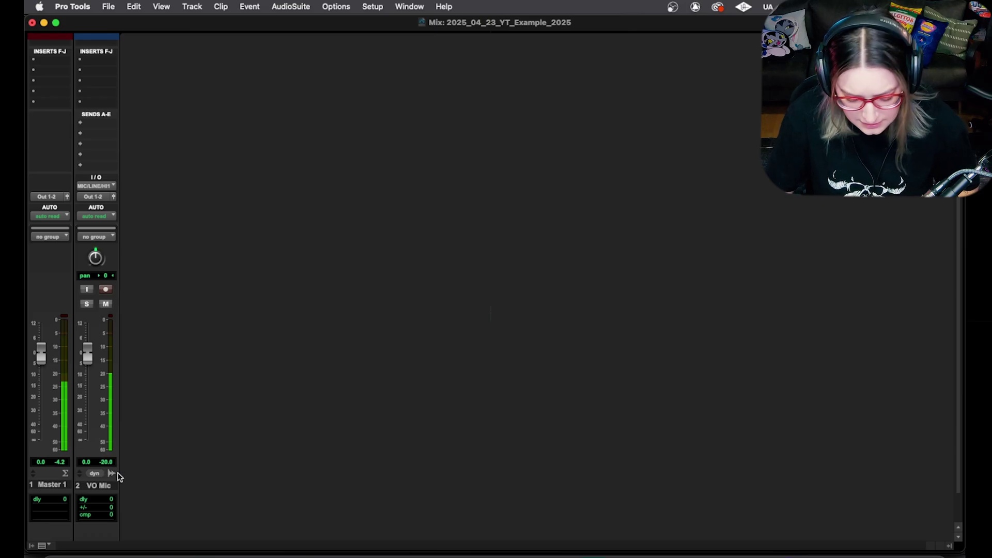
key(super+equal)
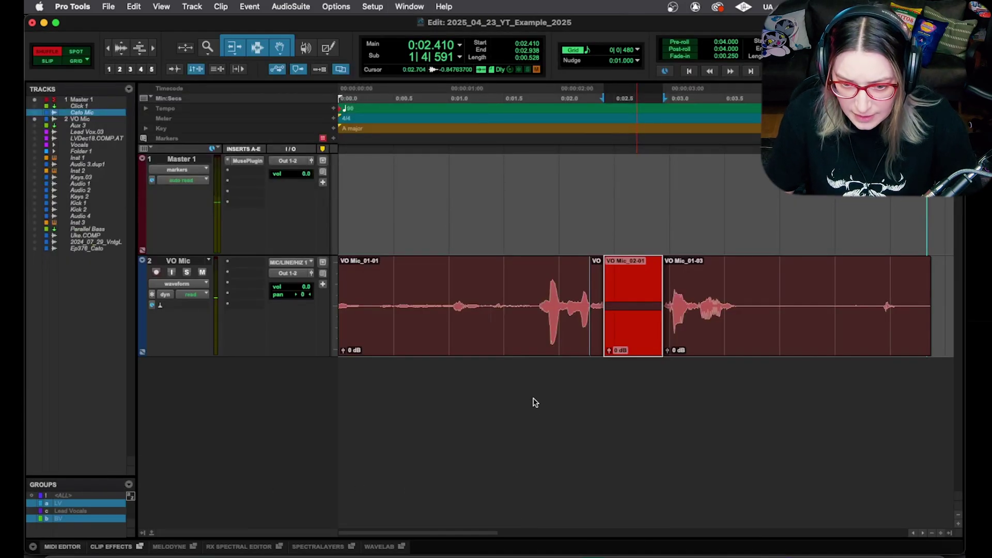
double_click(525, 266)
click(525, 273)
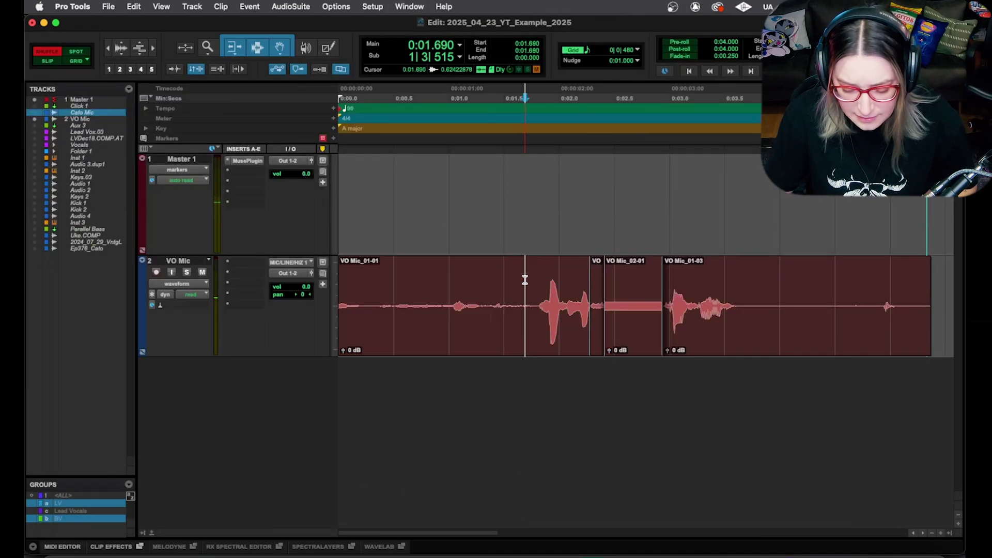
key(space)
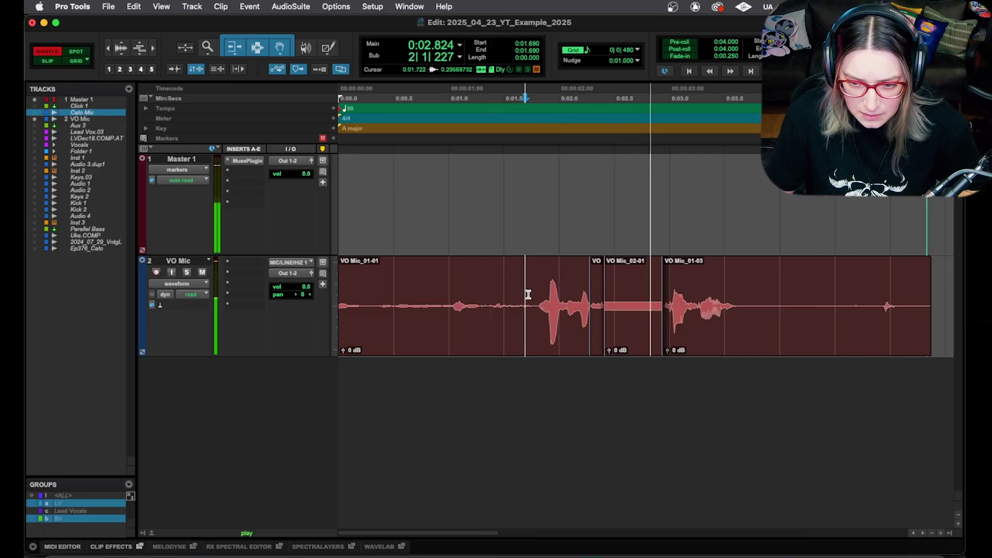
key(super+equal)
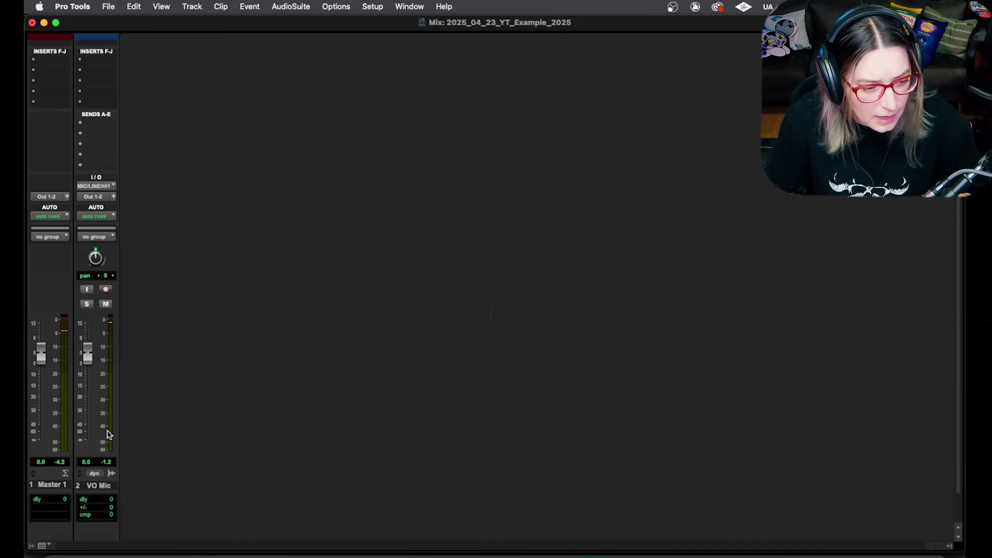
key(super+equal)
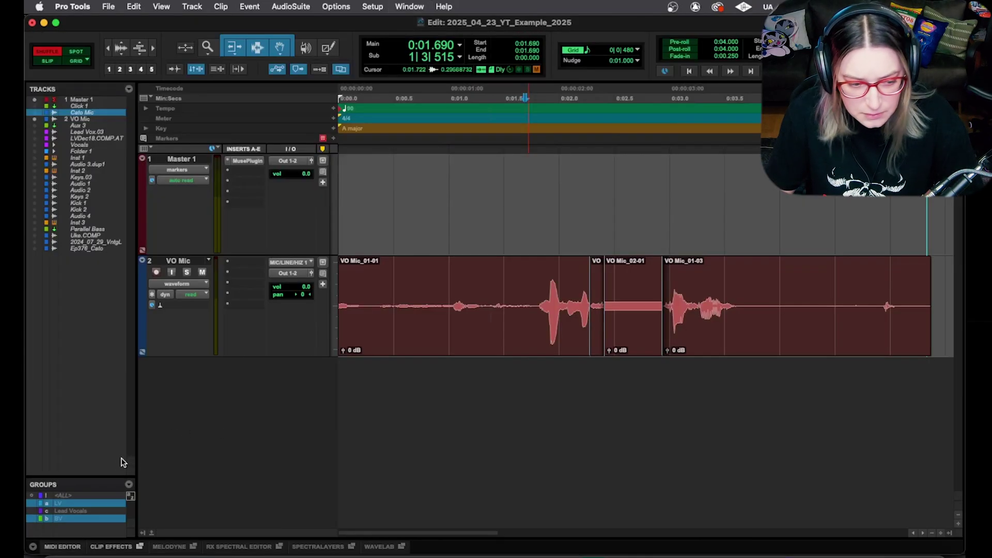
click(621, 338)
key(super+equal)
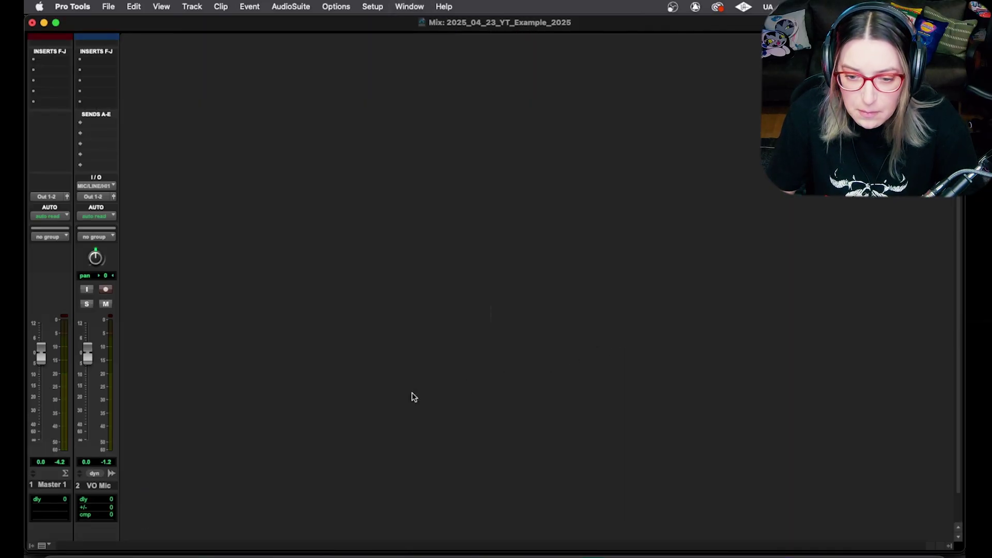
key(space)
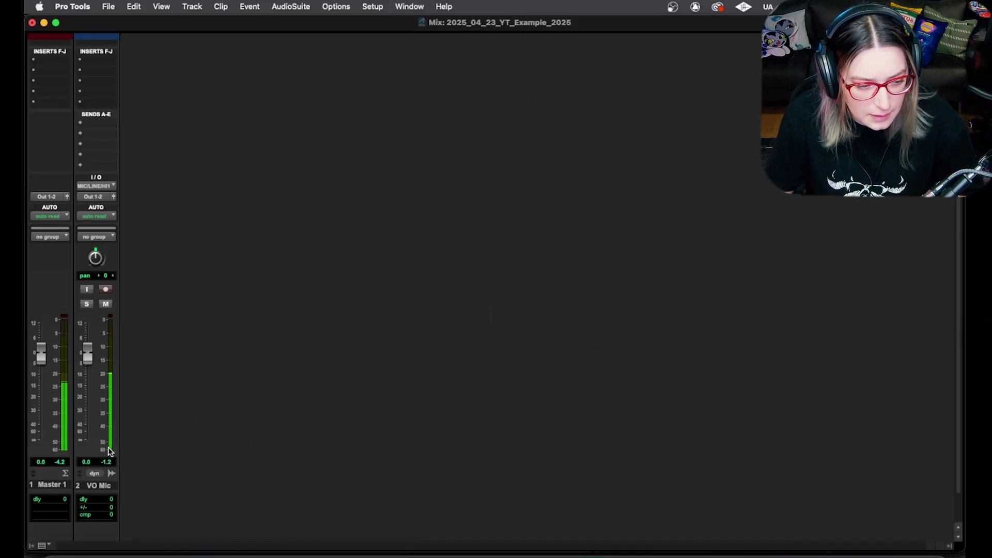
key(super+equal)
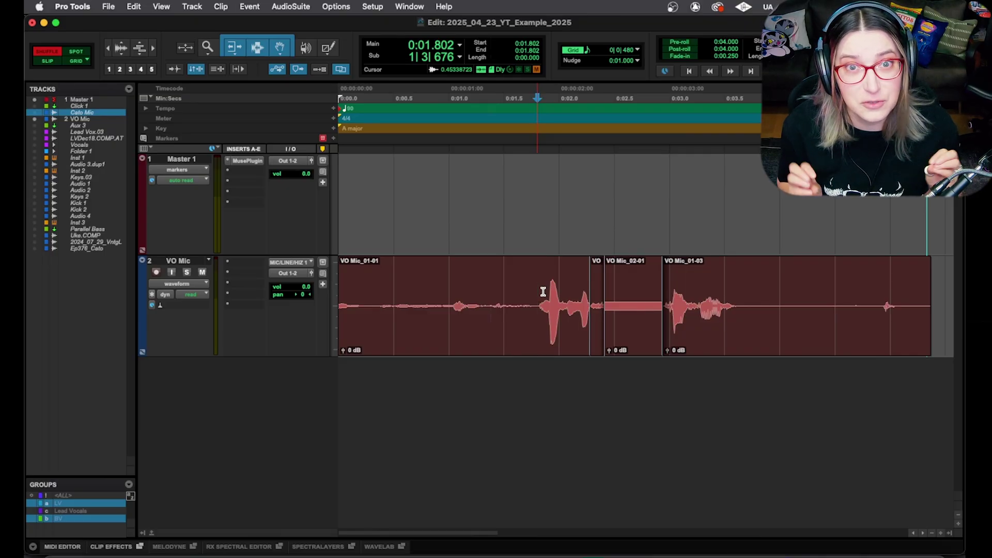
Step: Select the quiet stretch near the recording's end, separate it into VO Mic_03, and zoom out
drag(765, 294, 873, 296)
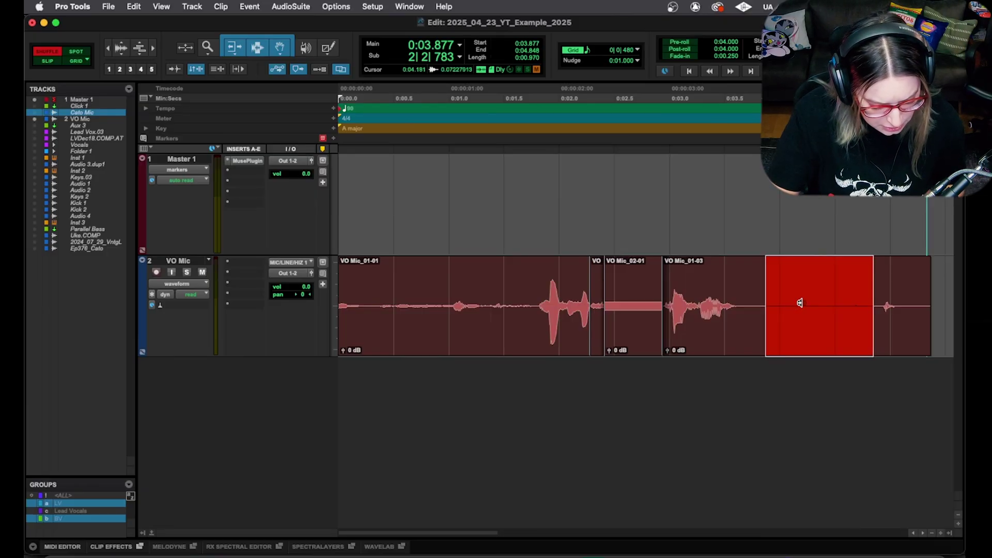
key(alt+shift+3)
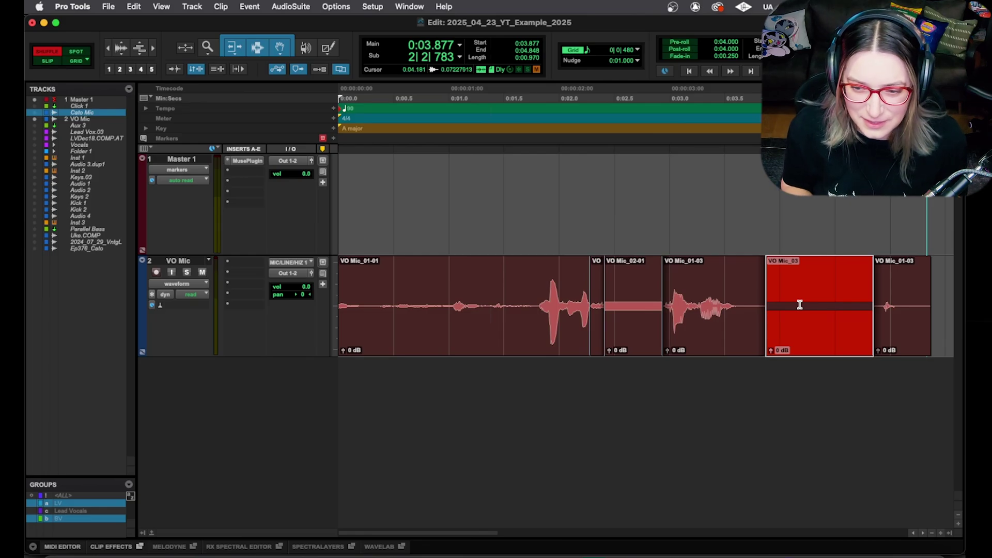
key(Return)
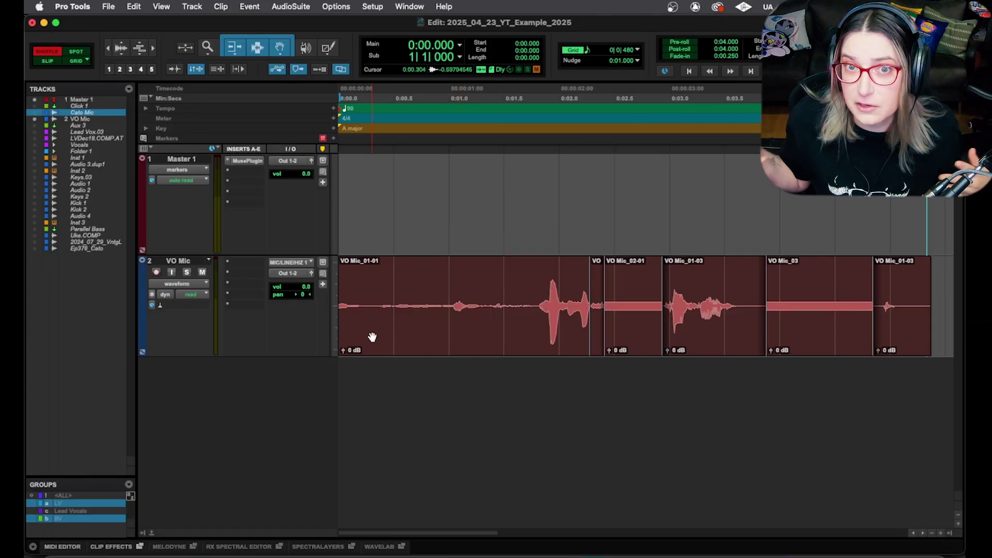
key(super+bracketleft)
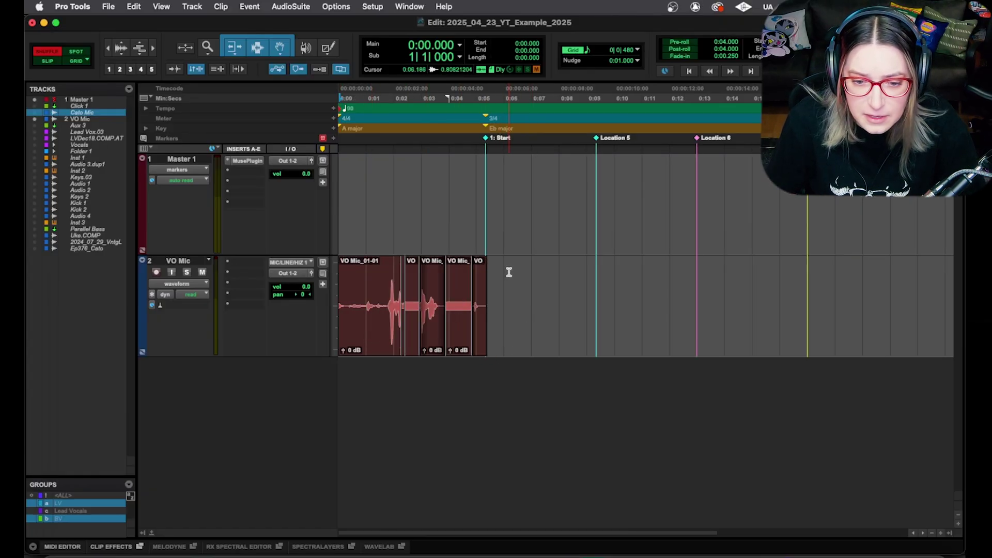
Step: Render a 1000 Hz sine tone at -20 dB into the 0:06.186–0:07.168 gap and play it
drag(508, 270, 537, 270)
click(276, 4)
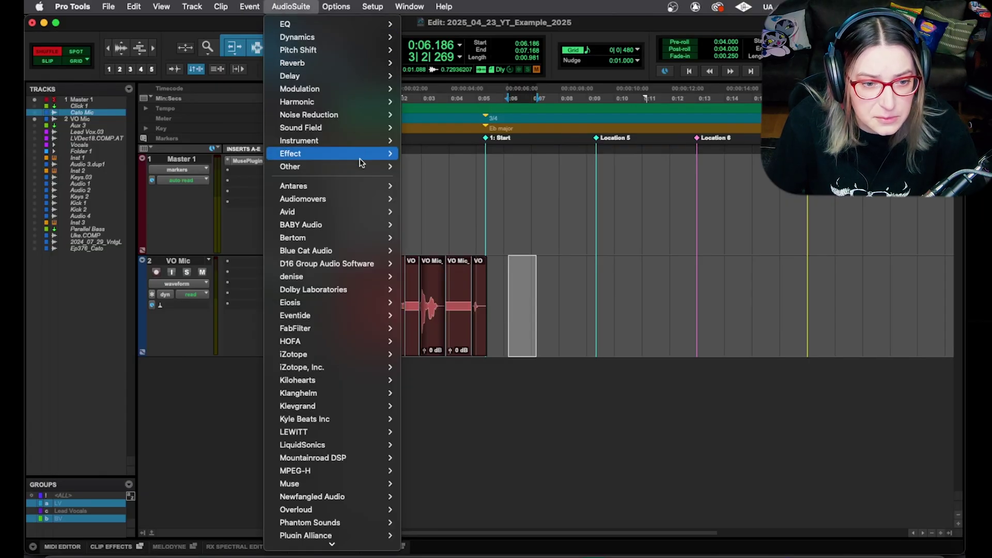
mouse_move(362, 165)
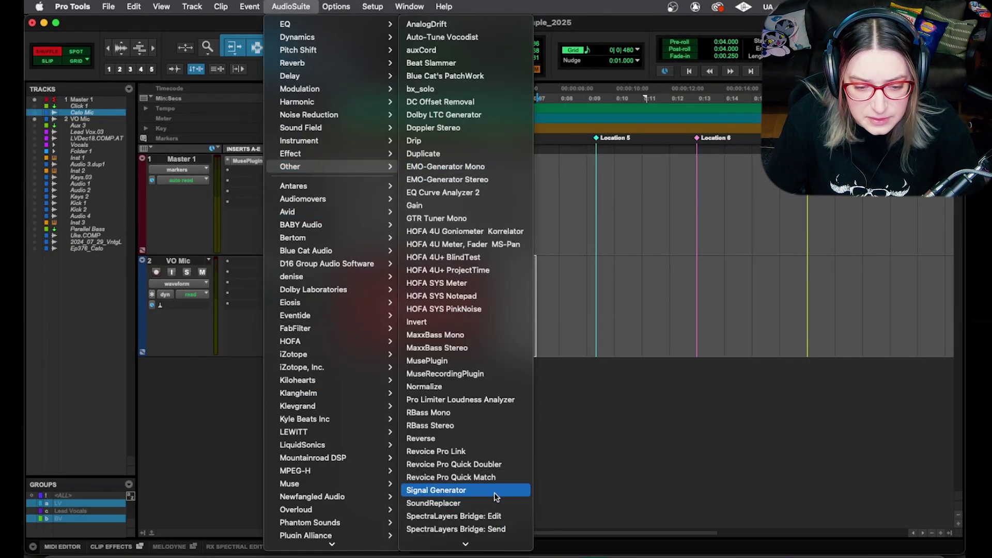
click(493, 497)
drag(246, 82, 573, 106)
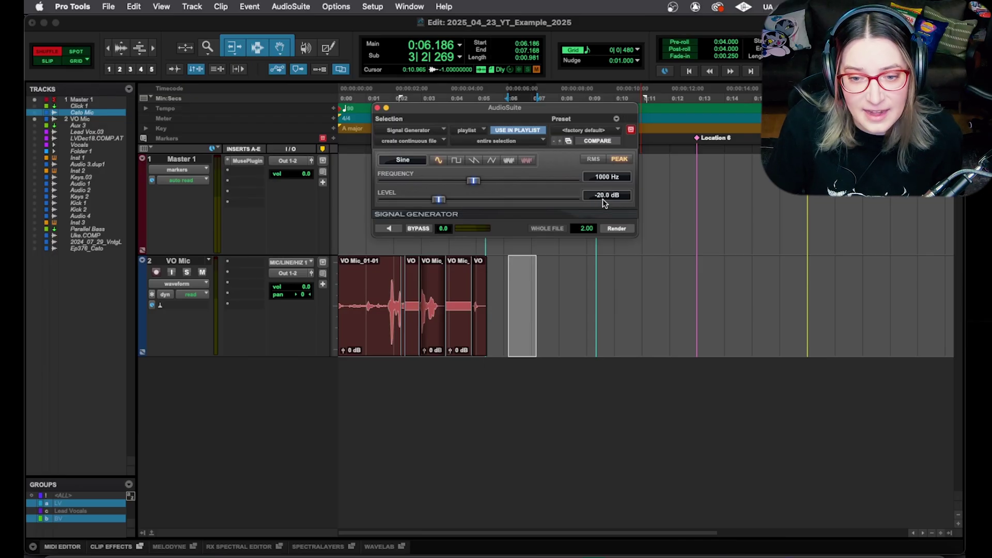
click(623, 230)
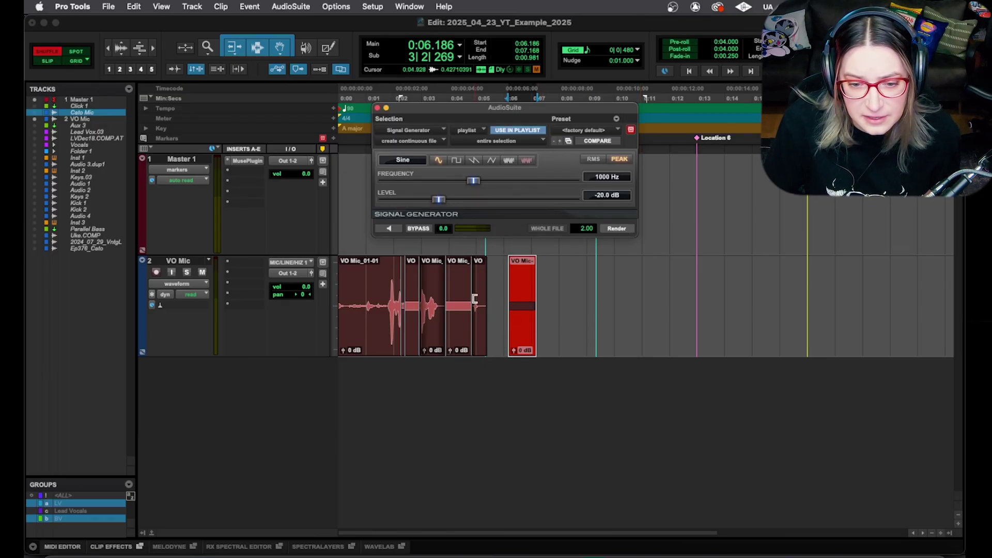
key(space)
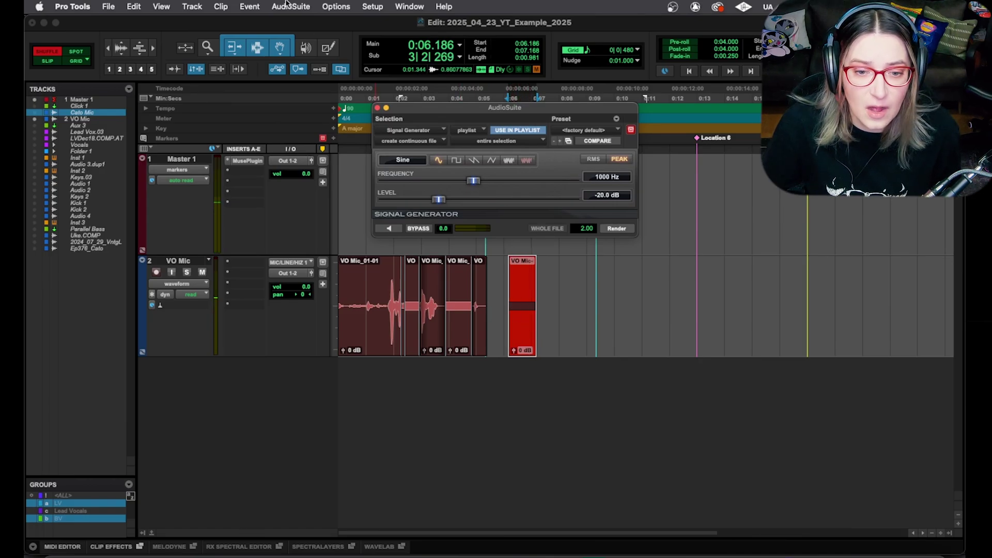
Step: Select the short gap at 0:08.512 and browse the AudioSuite plugin menu again
drag(573, 295, 583, 295)
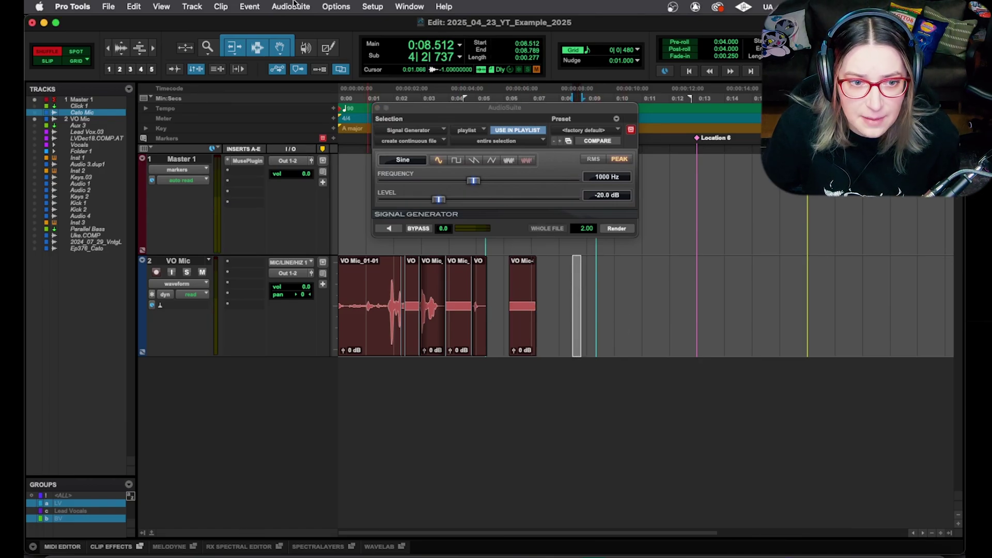
click(292, 6)
click(634, 384)
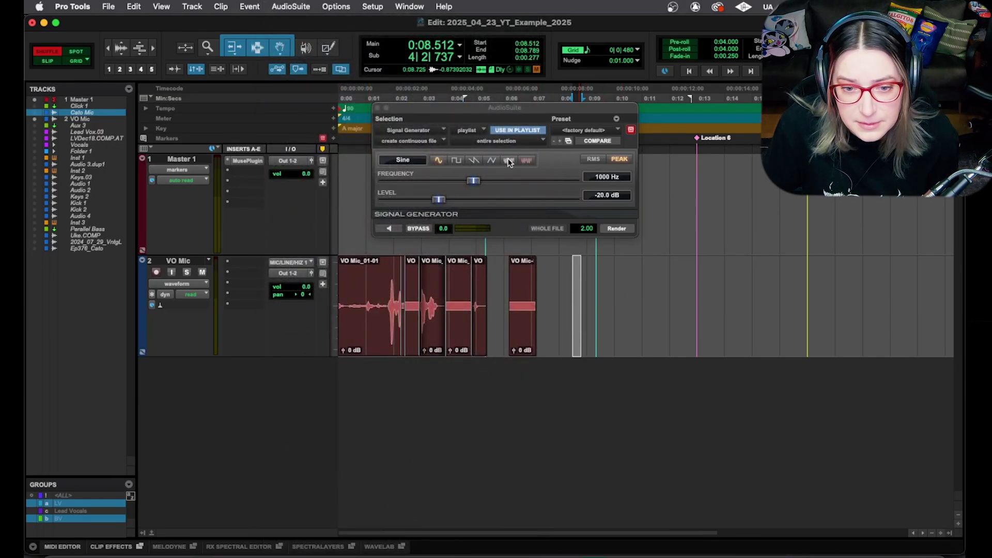
Step: Render white noise into the short gap and a square wave into 0:10.304–0:11.370
click(509, 160)
click(618, 229)
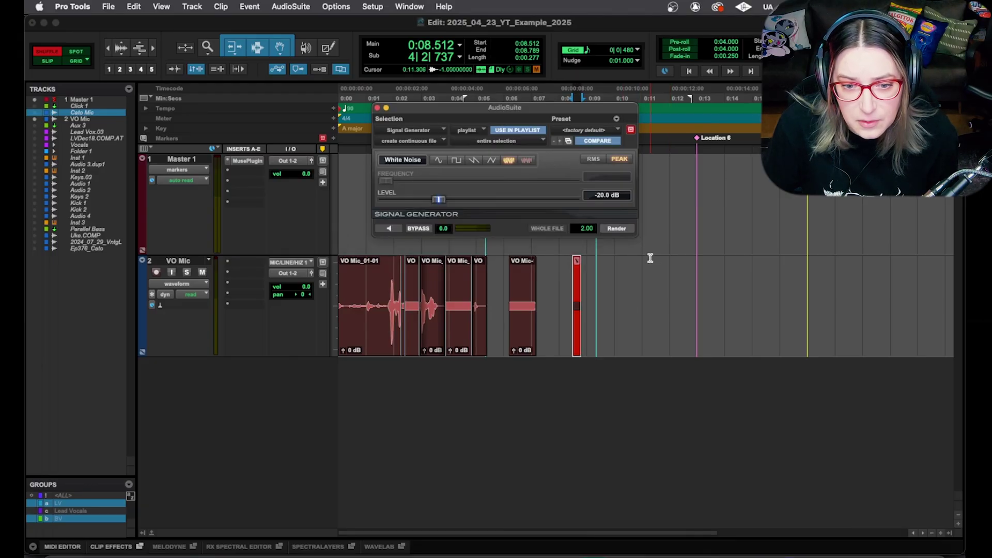
click(457, 162)
drag(621, 289, 652, 274)
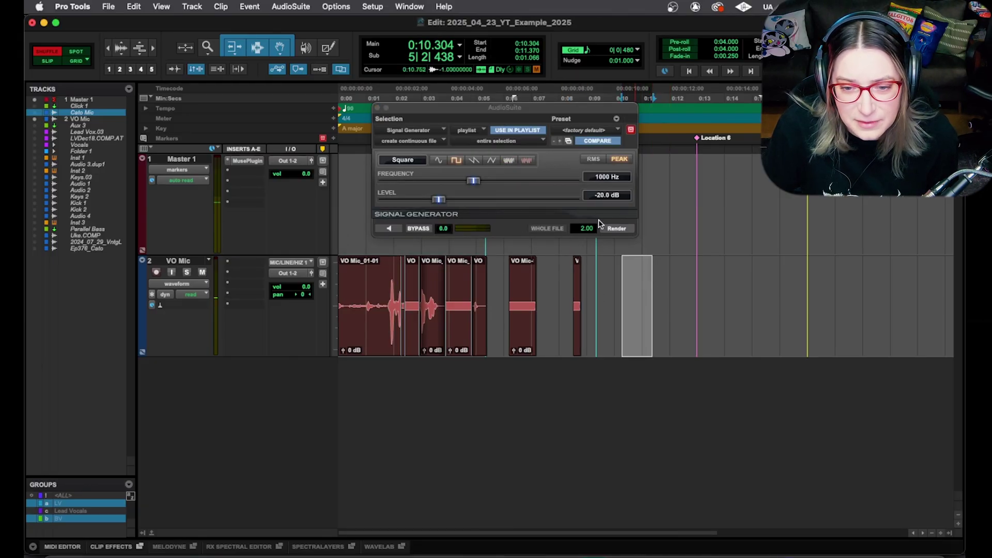
click(616, 228)
key(space)
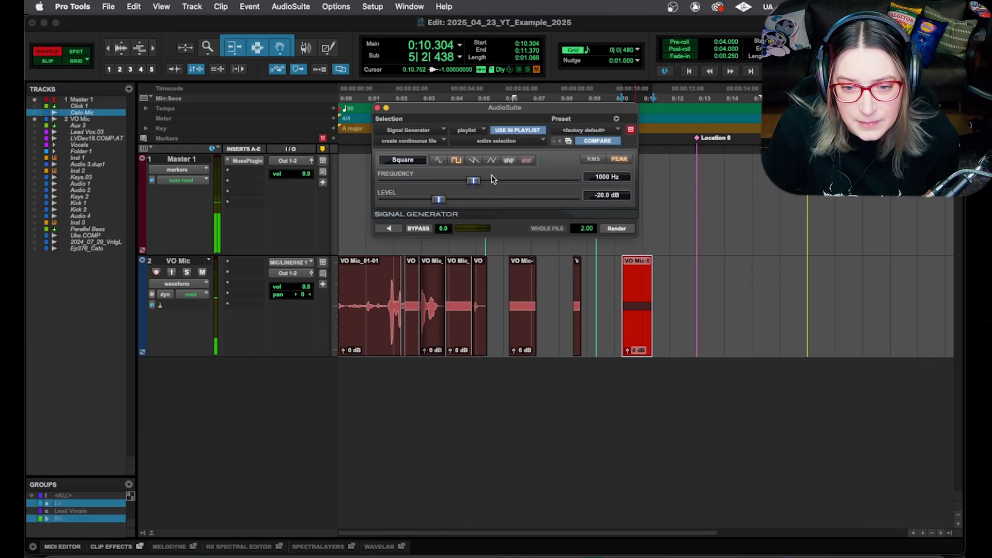
Step: Lower the square tone to 473 Hz, audition the beeped section, and close the generator
drag(477, 184, 438, 190)
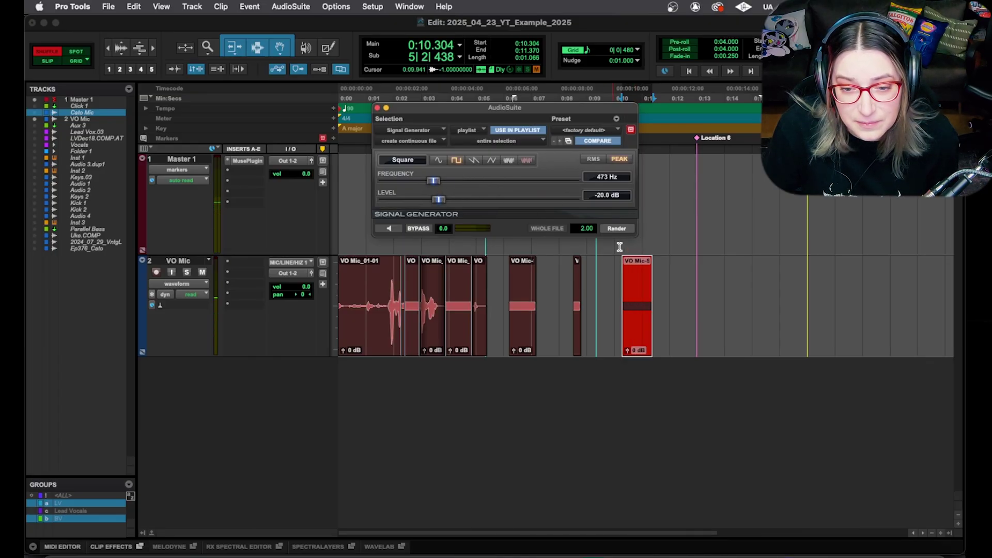
key(space)
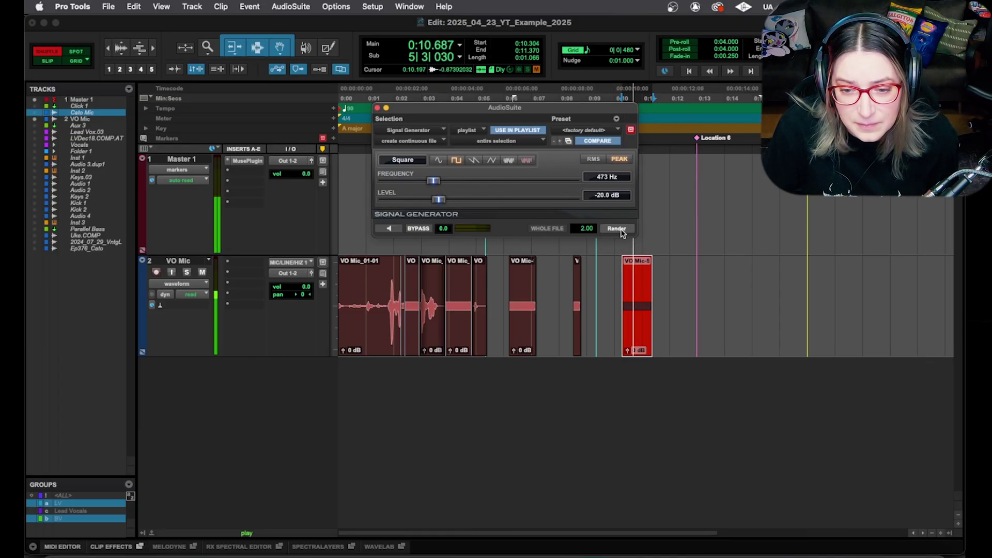
key(space)
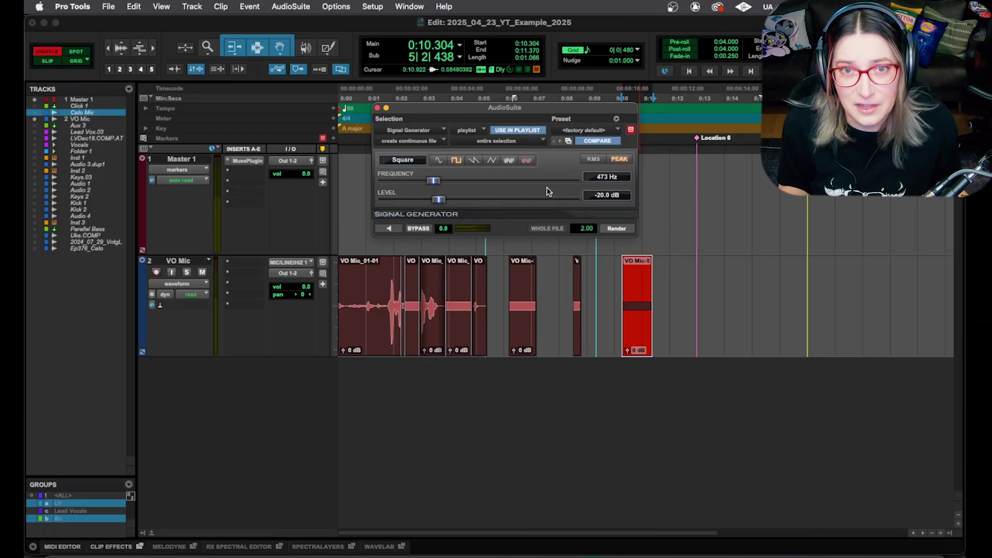
click(378, 108)
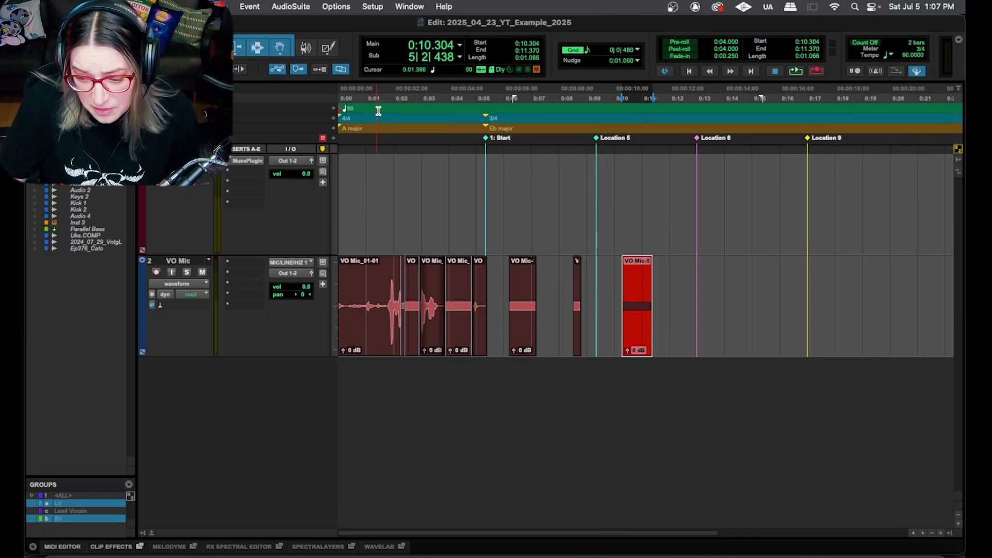
Step: Search Splice for 'horn honk' and drag the first CarHornHonk sample onto a new track
click(949, 535)
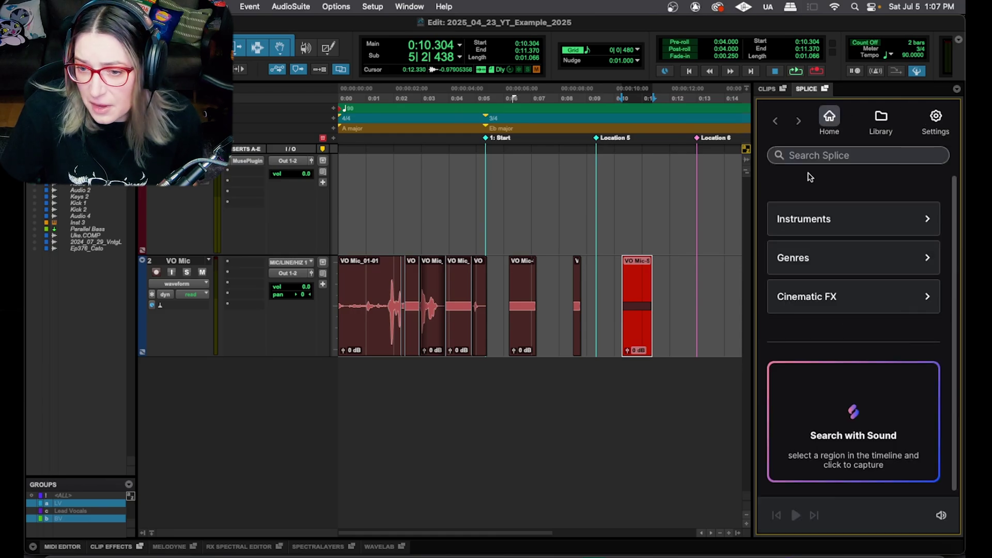
click(810, 153)
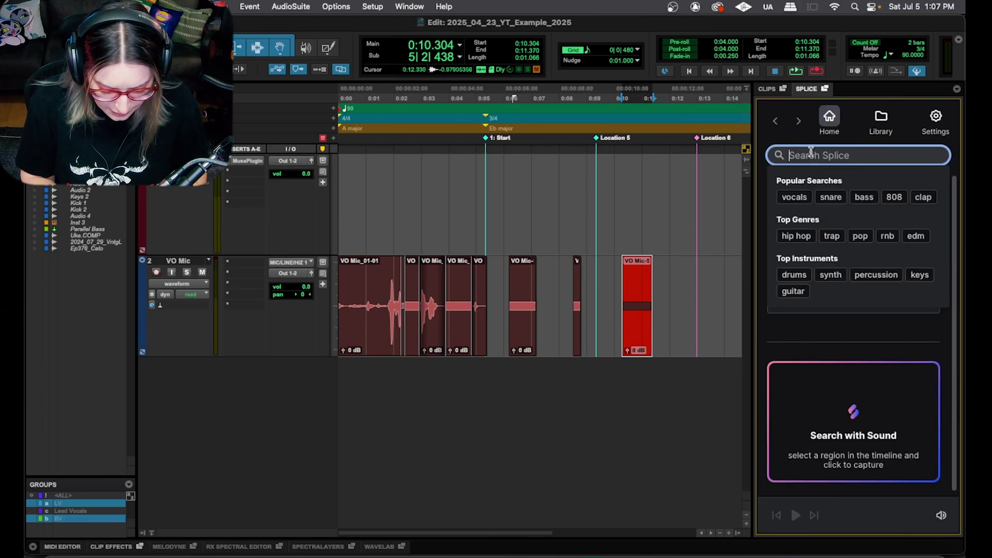
text(horn honk)
key(Return)
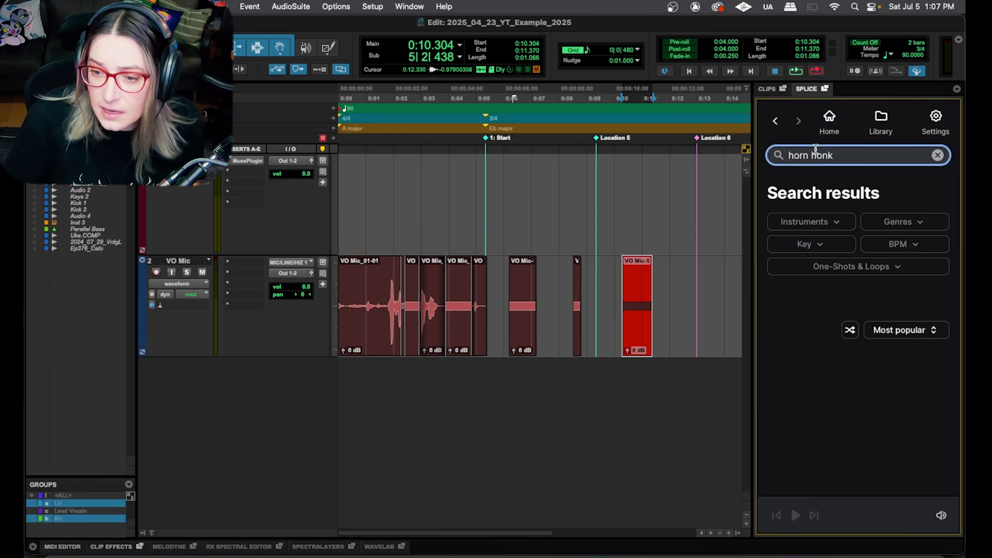
scroll(881, 348, down, 1)
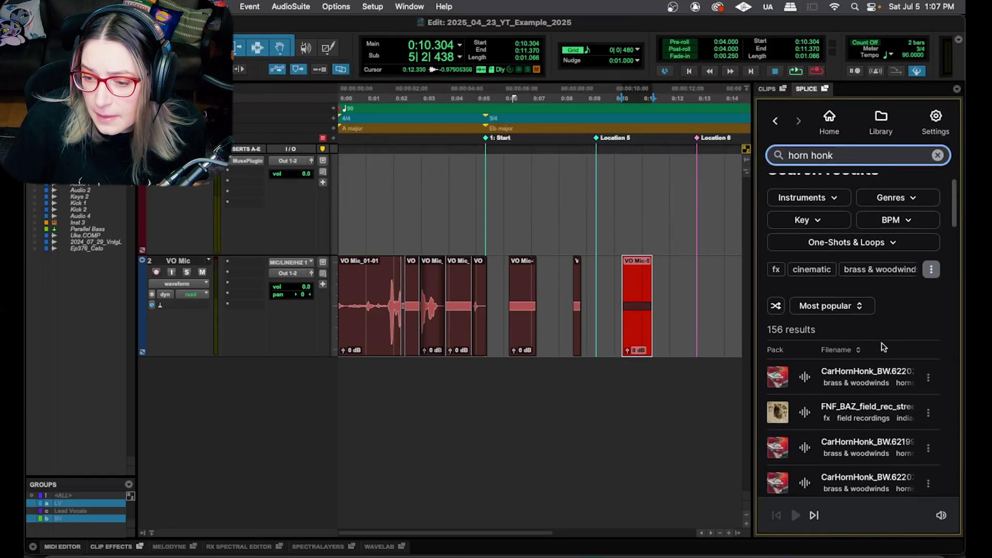
click(810, 383)
drag(810, 382, 467, 388)
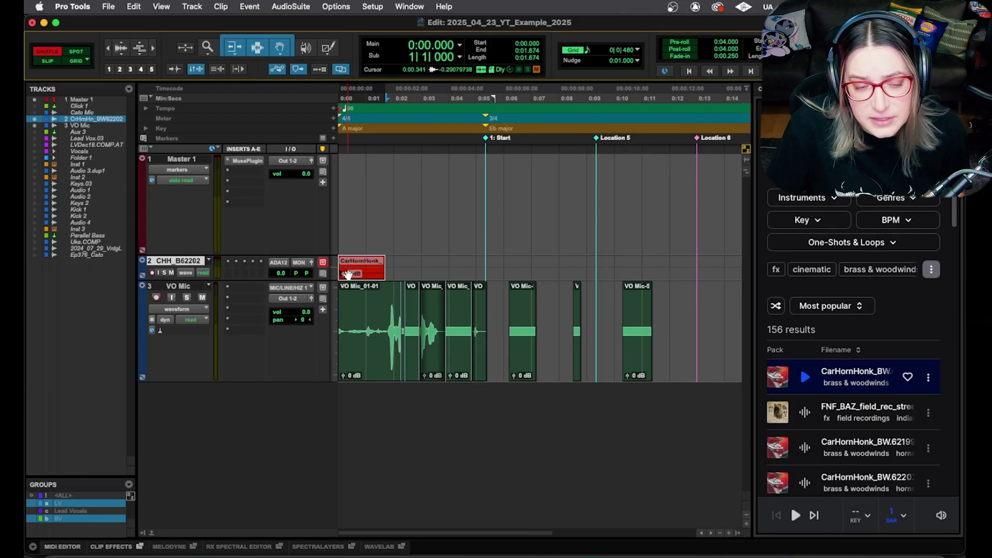
Step: In Slip mode, roughly place the horn clip near 0:02.197 and audition from 0:01.720
key(F2)
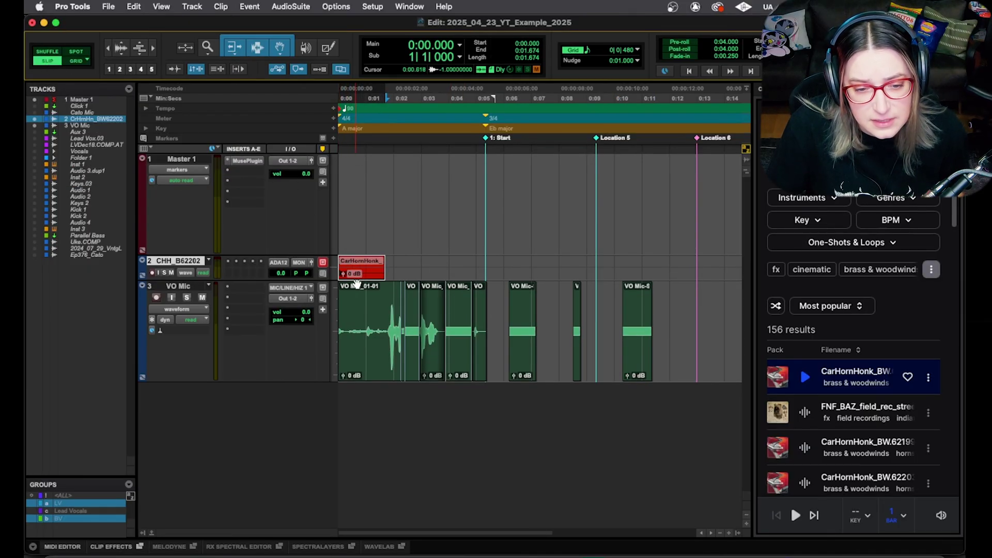
drag(361, 264, 422, 262)
key(super+bracketright)
key(super+bracketright)
drag(543, 333, 710, 333)
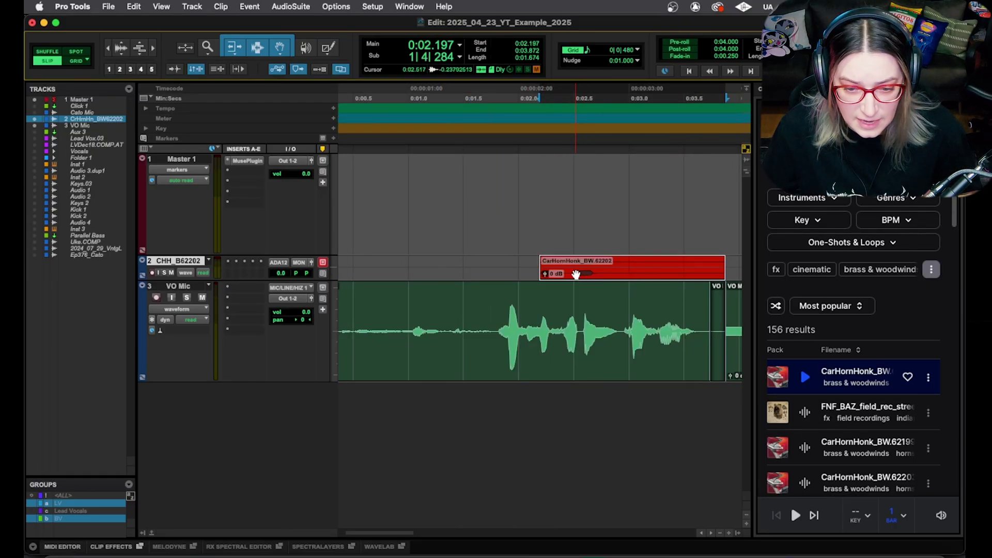
key(super+bracketright)
click(435, 314)
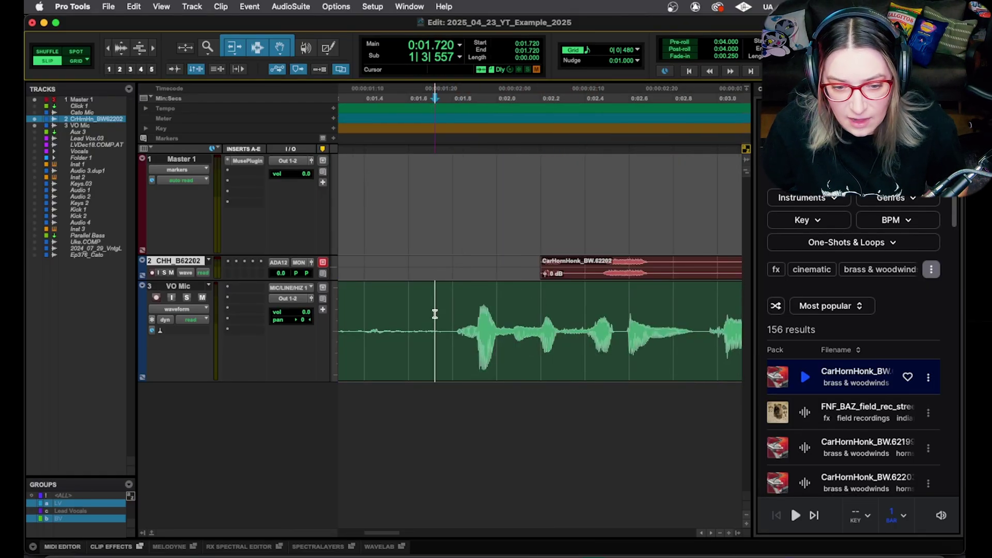
key(space)
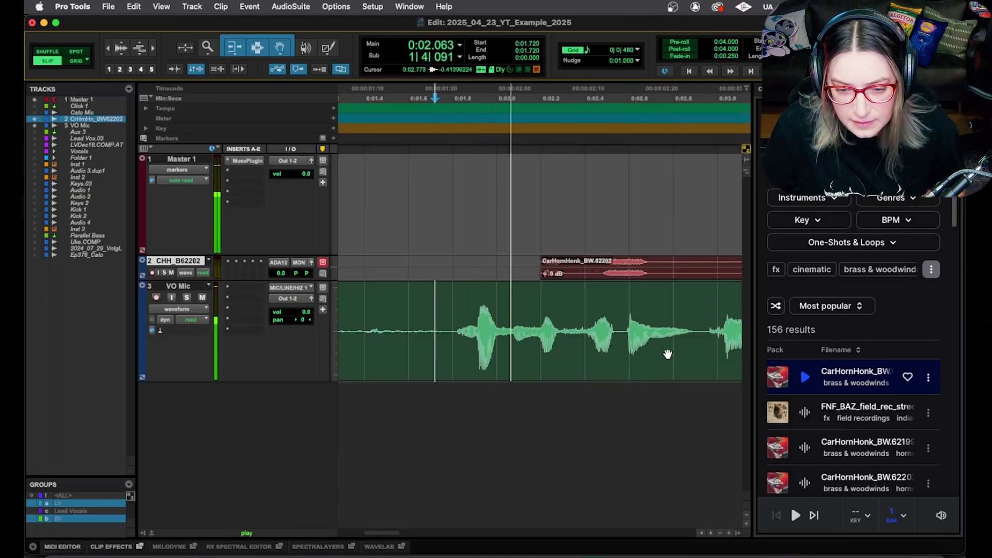
key(space)
drag(598, 270, 645, 275)
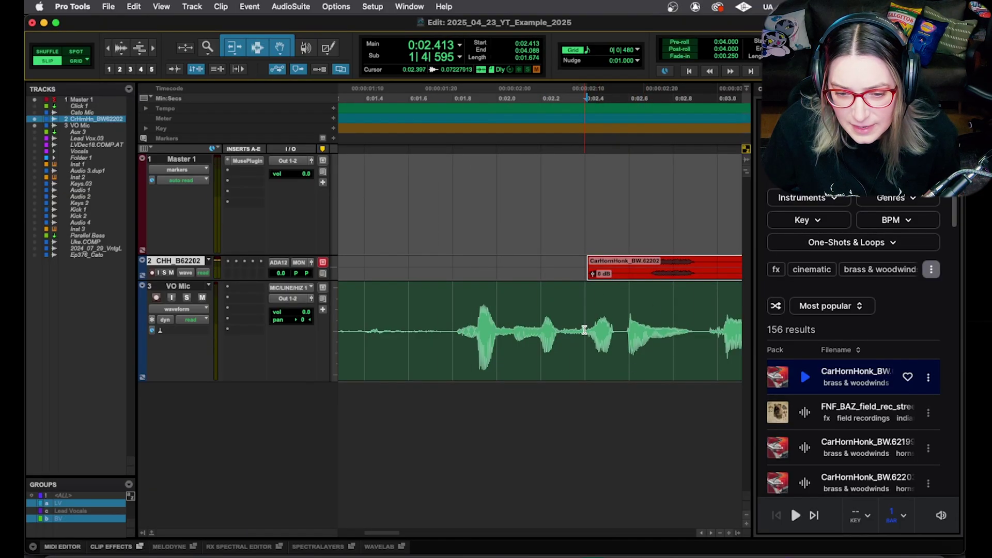
Step: Split off the curse word on VO Mic and align the horn to start at 0:02.378
drag(584, 330, 705, 315)
key(super+e)
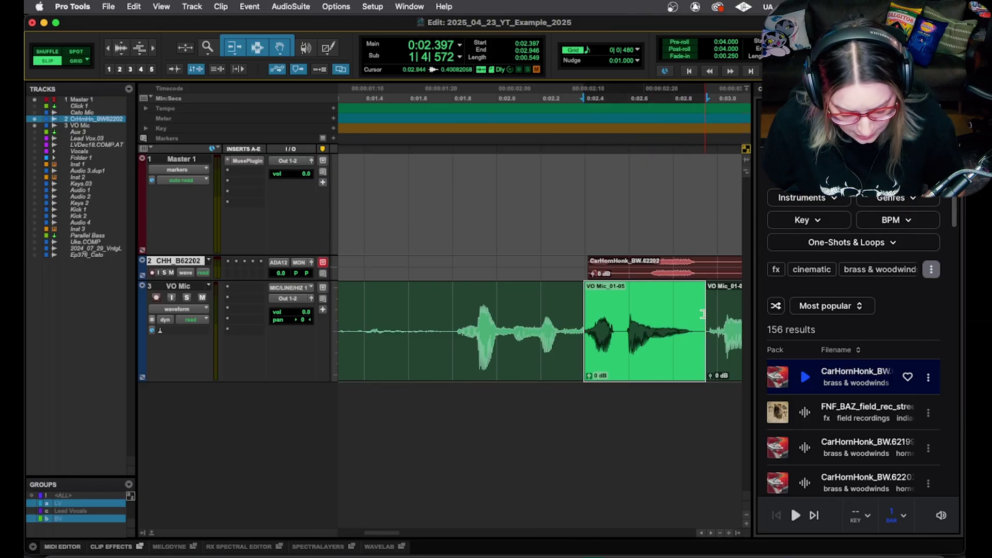
click(448, 309)
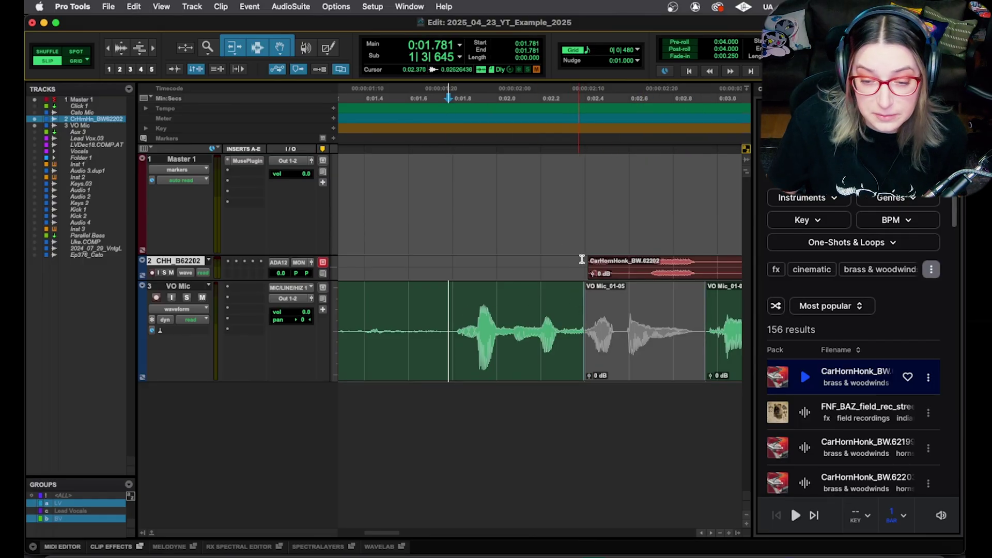
scroll(598, 274, right, 1)
drag(598, 274, 591, 274)
click(377, 310)
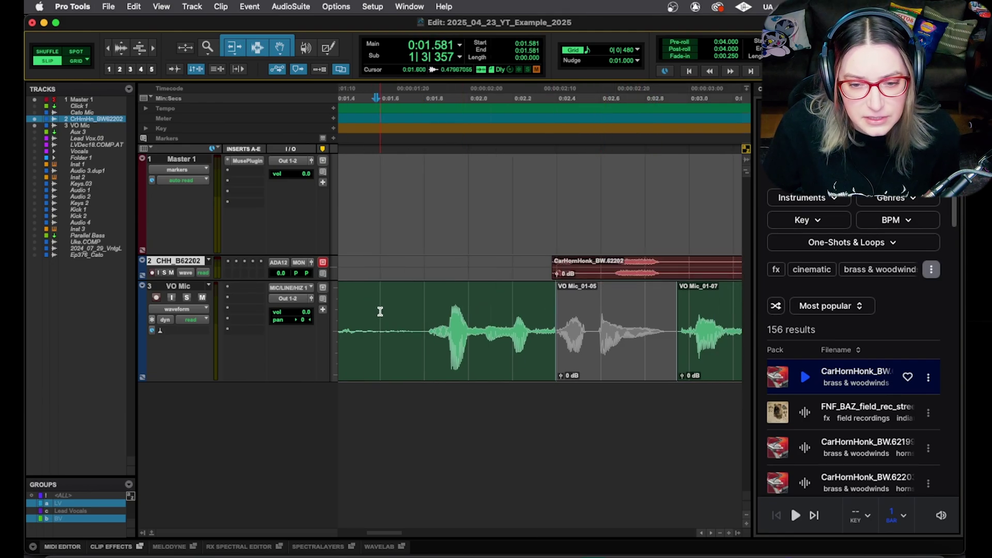
key(space)
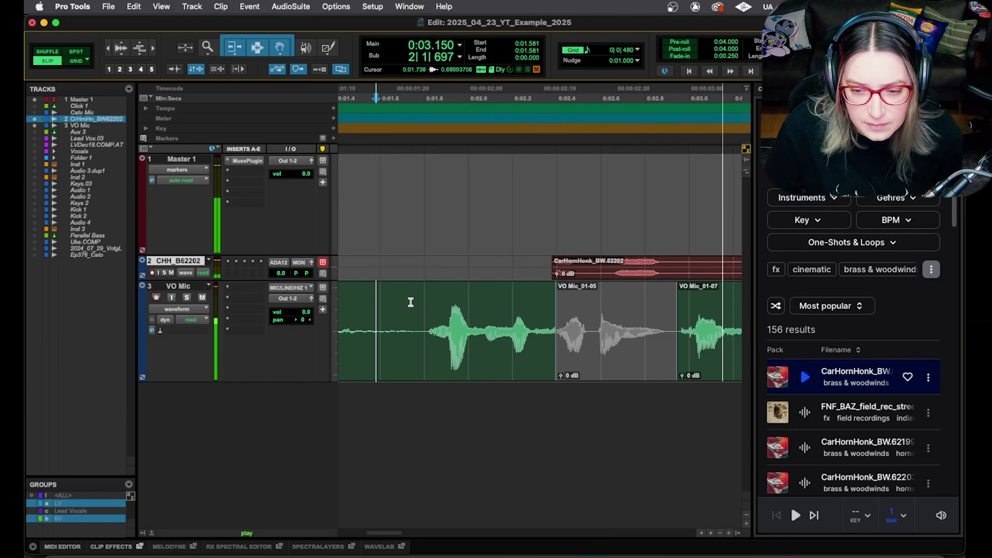
key(space)
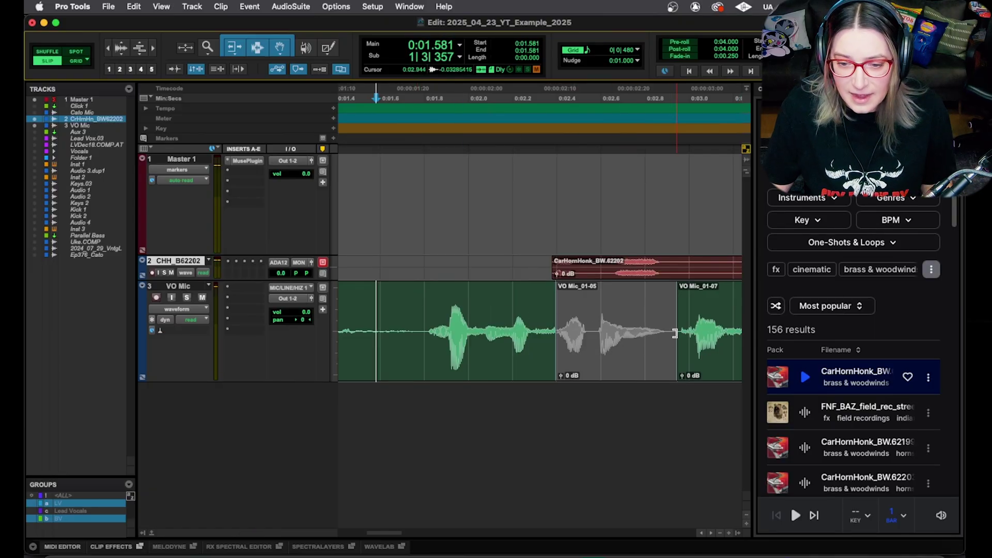
drag(678, 342, 643, 342)
drag(556, 300, 541, 301)
Step: Select a sliver at VO Mic_01-07's start and replay the edited phrase from 0:01.794
double_click(543, 307)
click(549, 300)
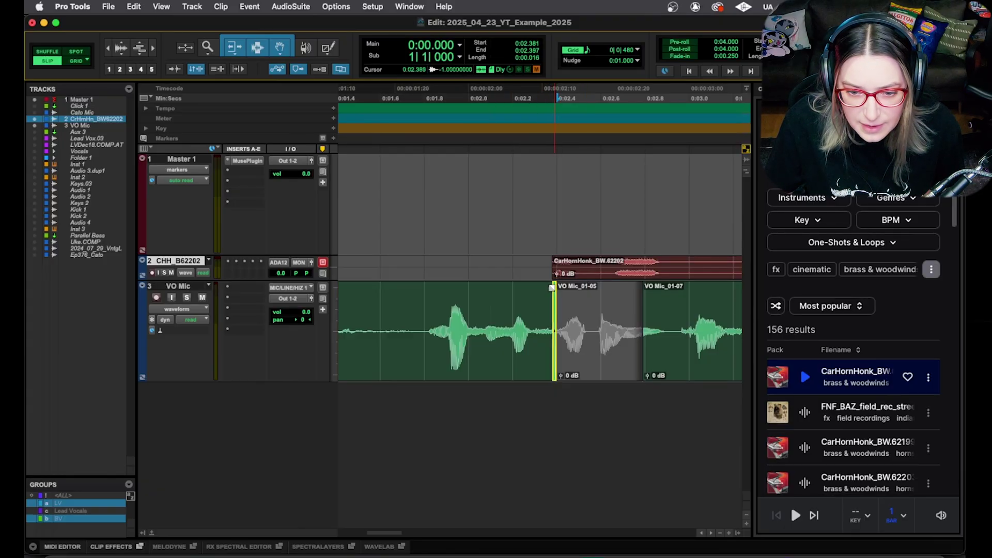
drag(643, 288, 649, 286)
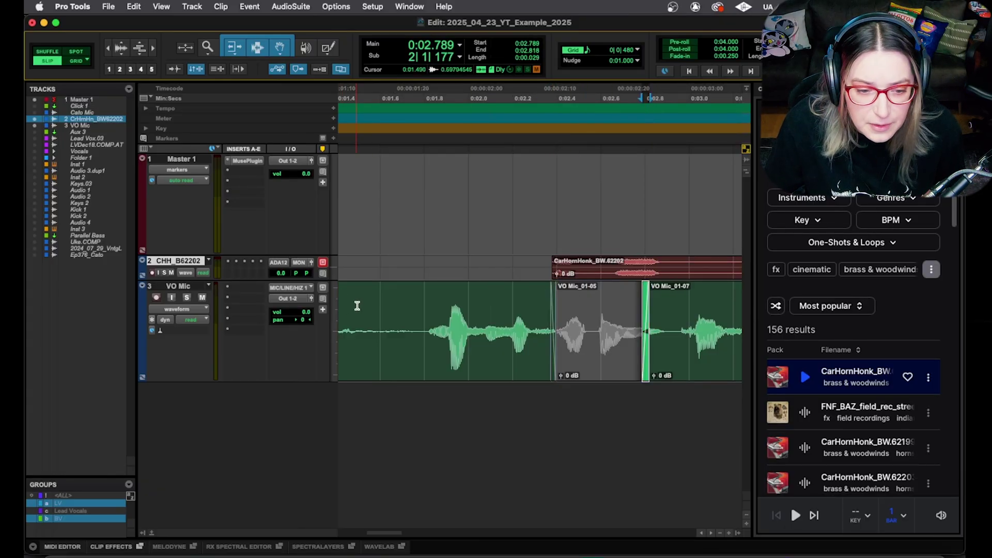
click(421, 312)
key(space)
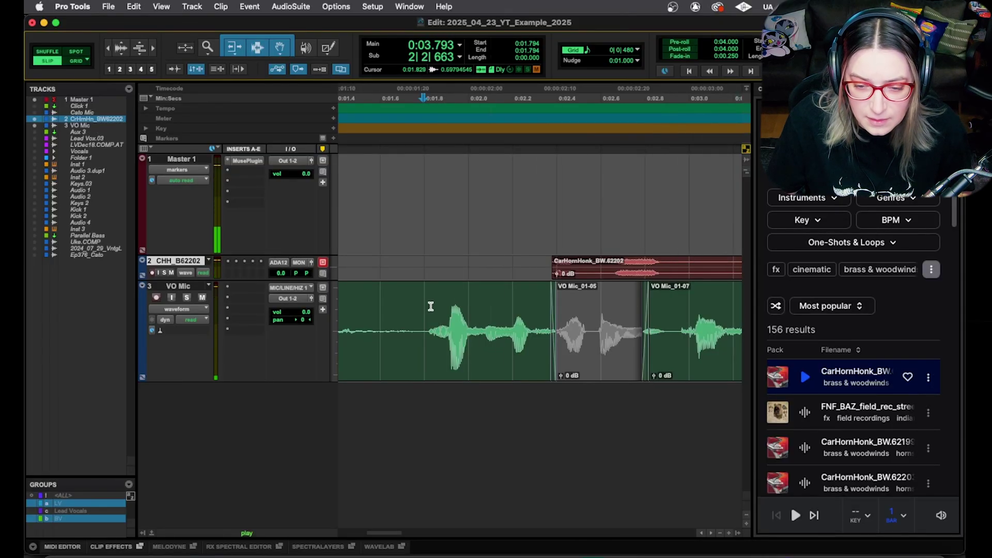
key(space)
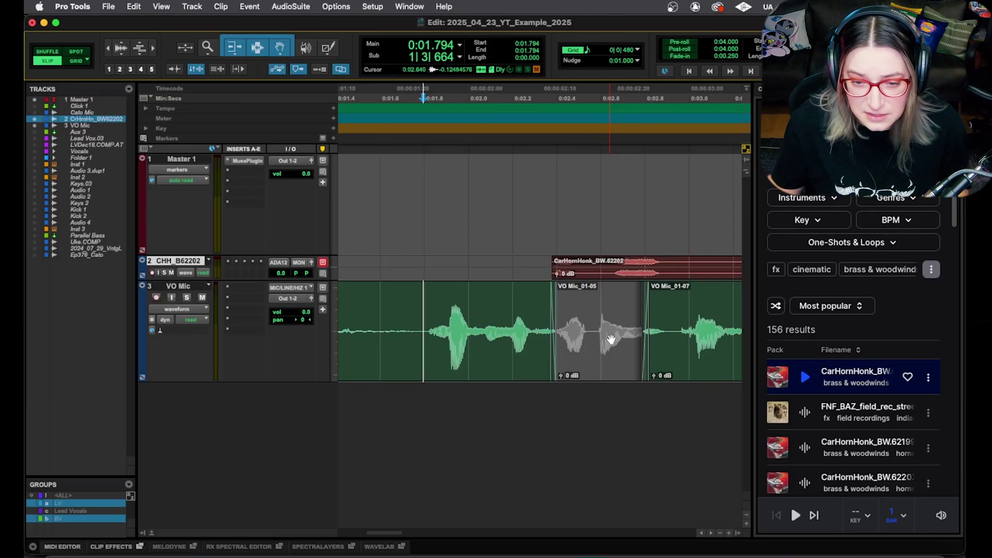
Step: Select the car horn clip's tail for a fade-out, zoom out, and enlarge the horn track
click(554, 260)
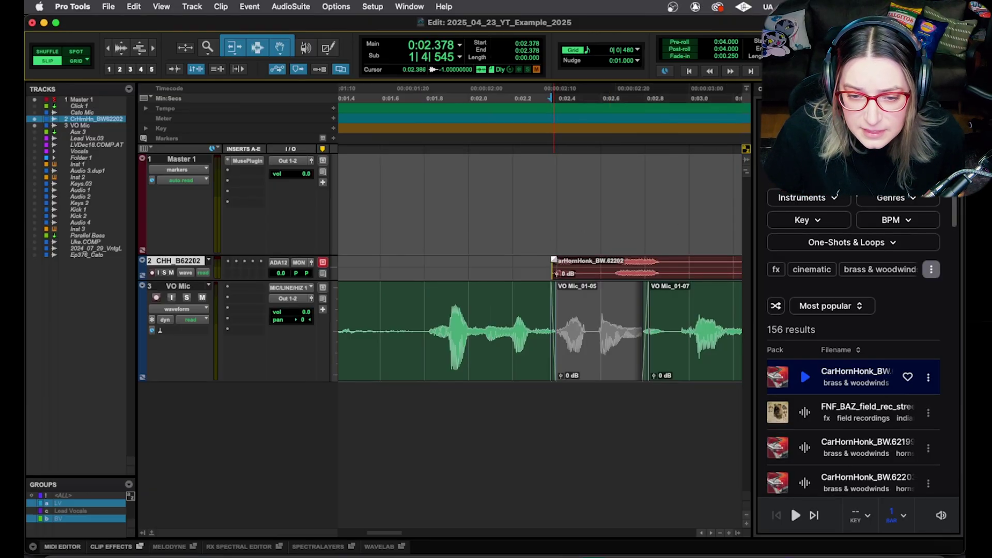
key(r)
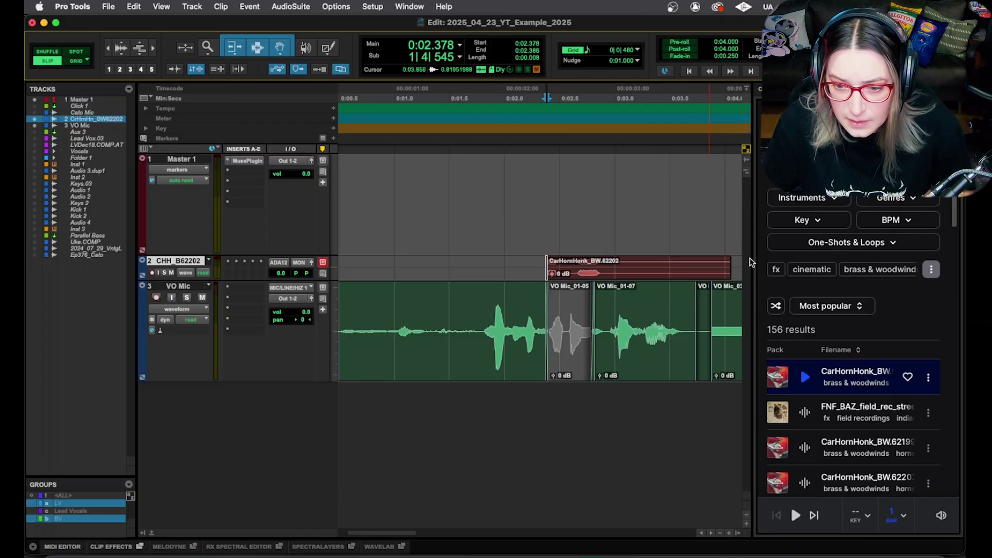
drag(732, 260, 675, 255)
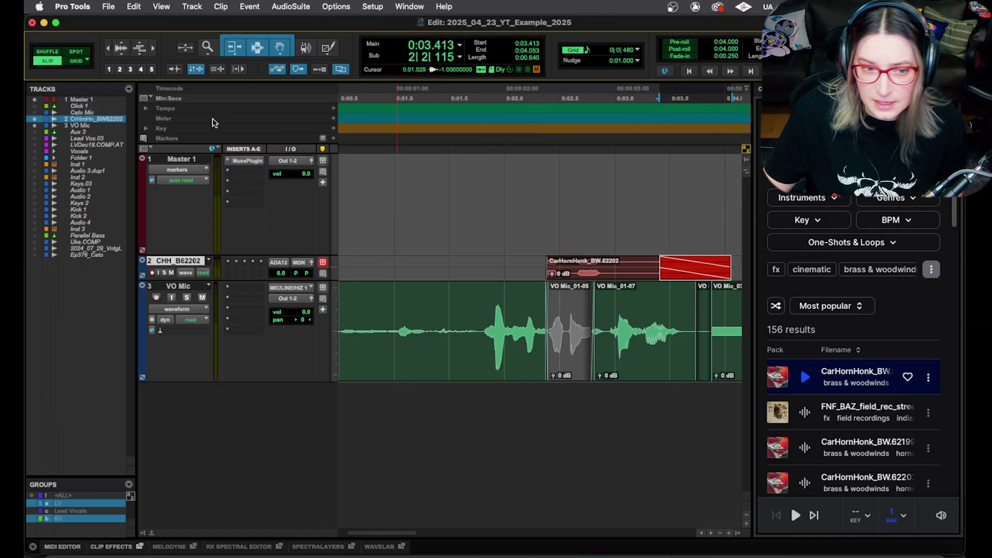
click(528, 258)
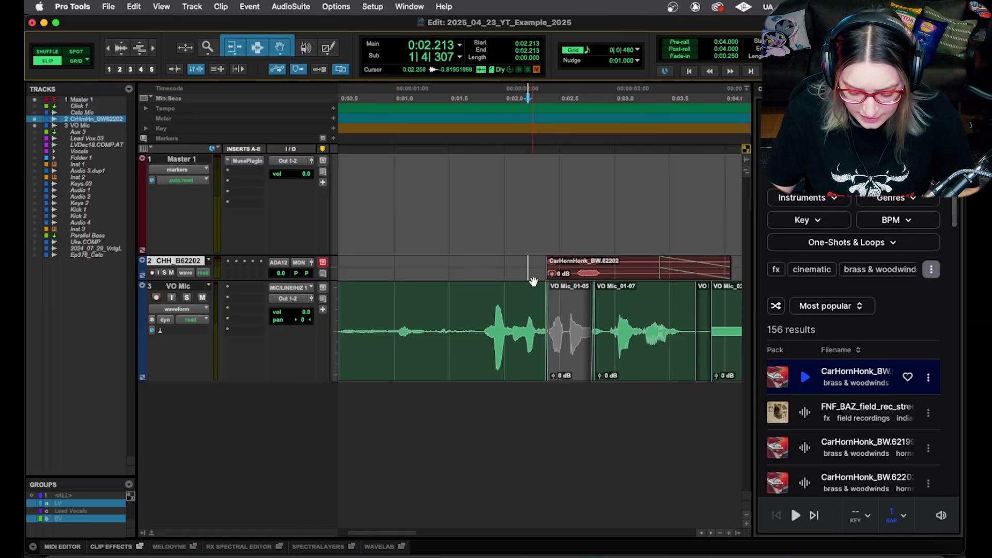
key(r)
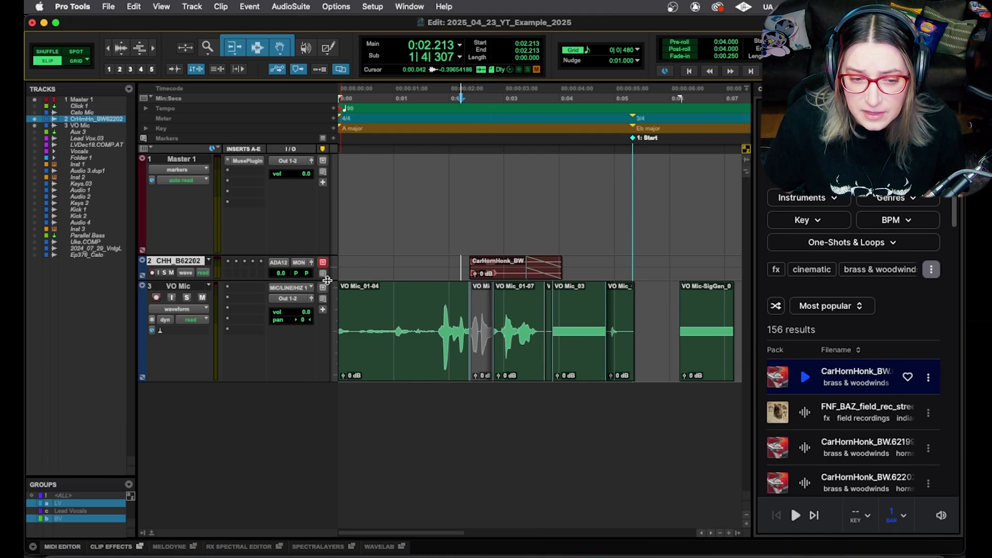
drag(327, 280, 412, 303)
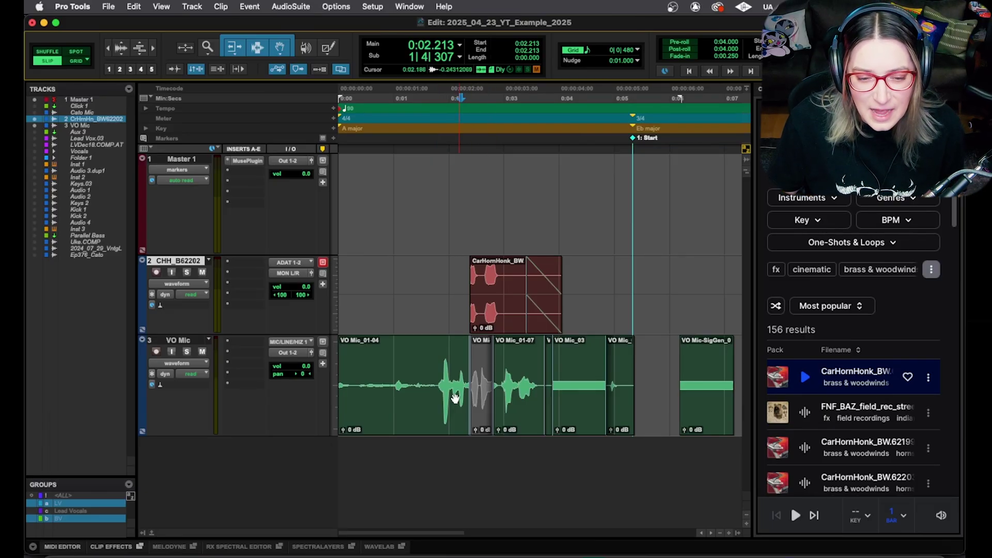
Step: Select the curse-word region, then mute the CarHornHonk clip covering it with Cmd+M
drag(434, 381, 537, 378)
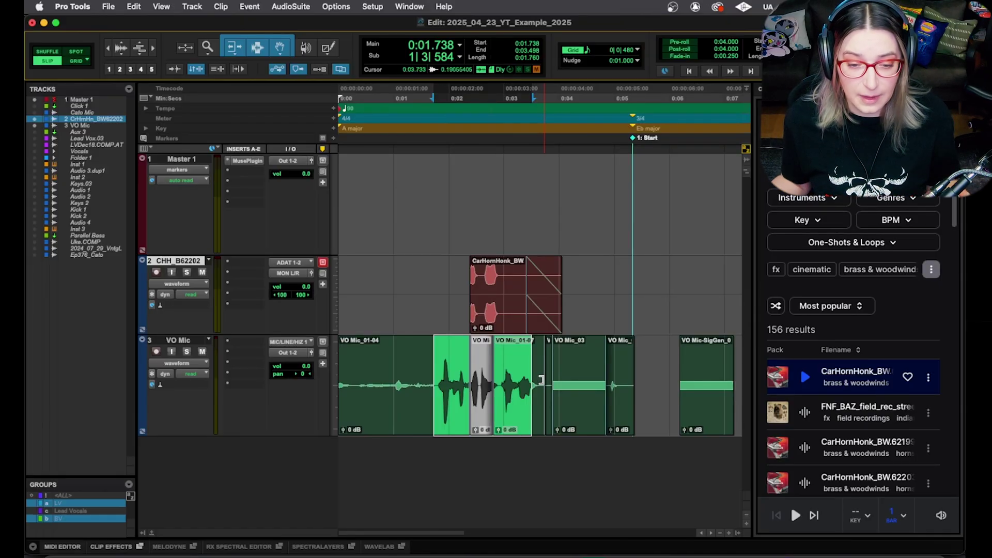
click(480, 388)
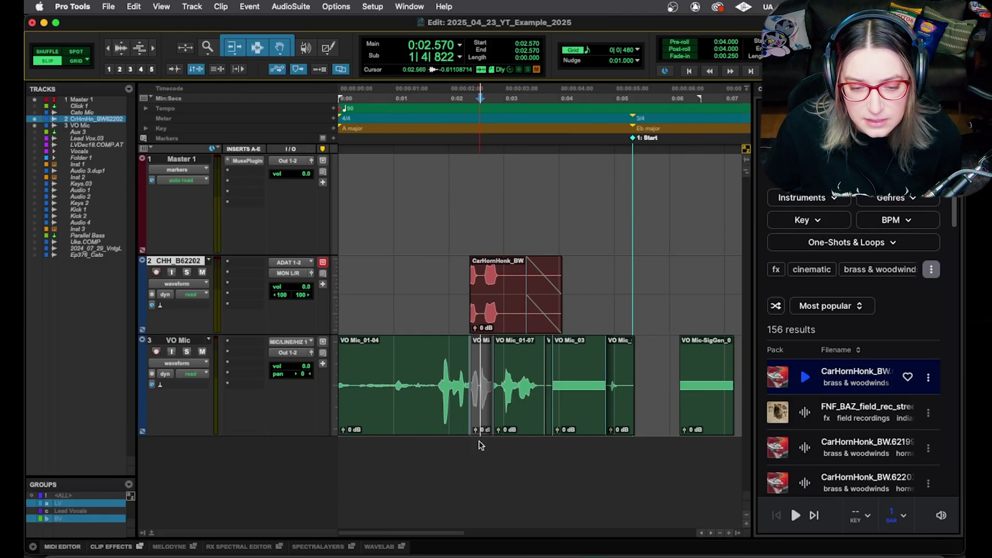
click(483, 404)
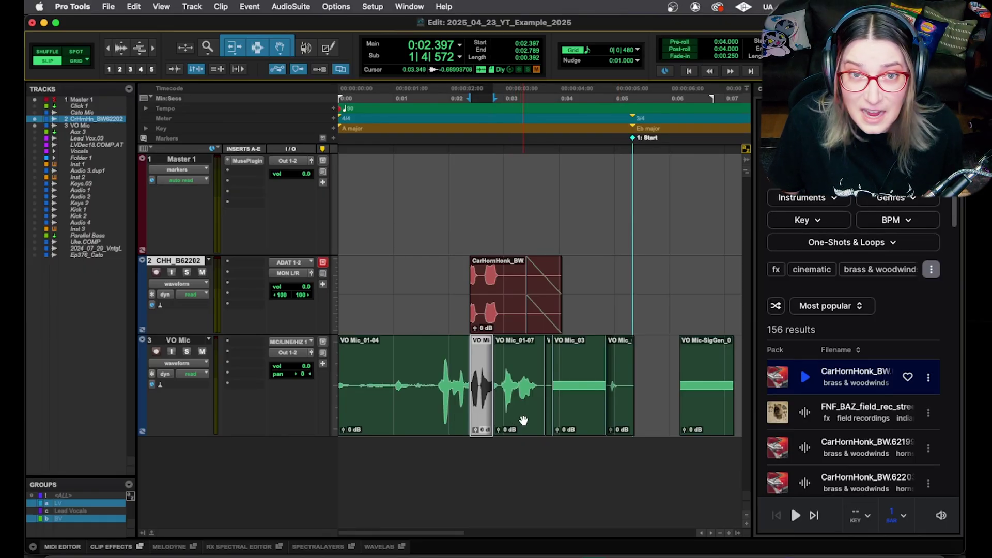
click(505, 329)
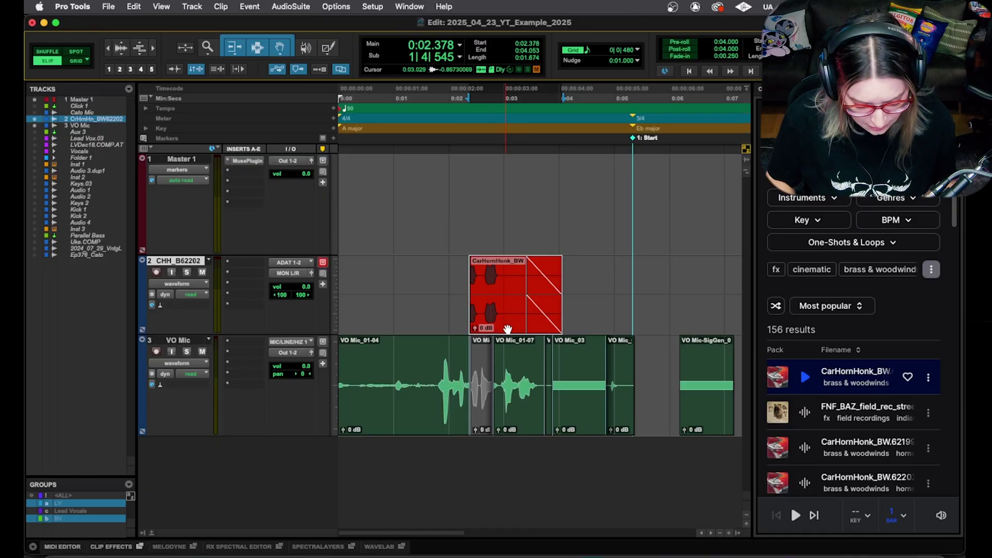
key(super+m)
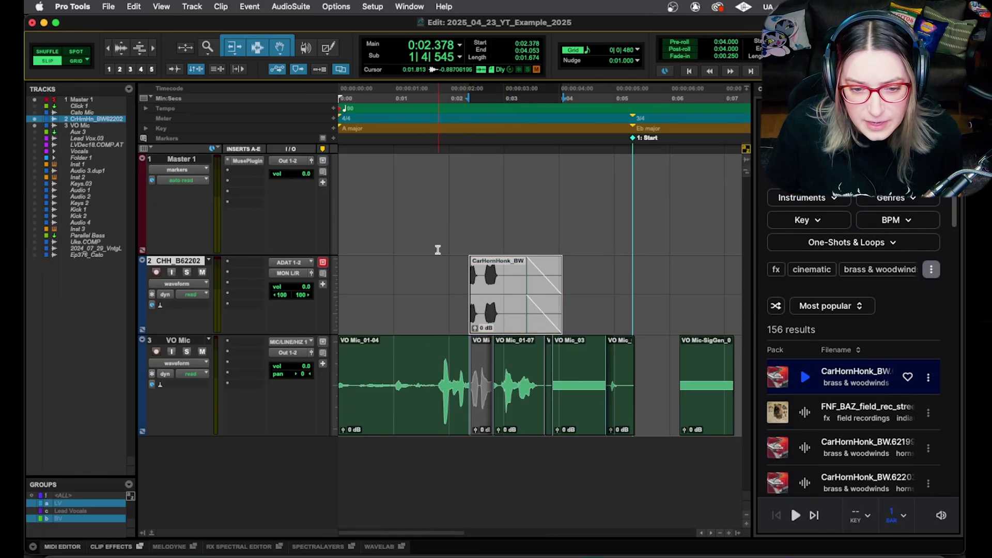
Step: Play the phrase from 0:01.738 with the horn muted, then set the edit point to 0:02.090
click(429, 282)
click(434, 276)
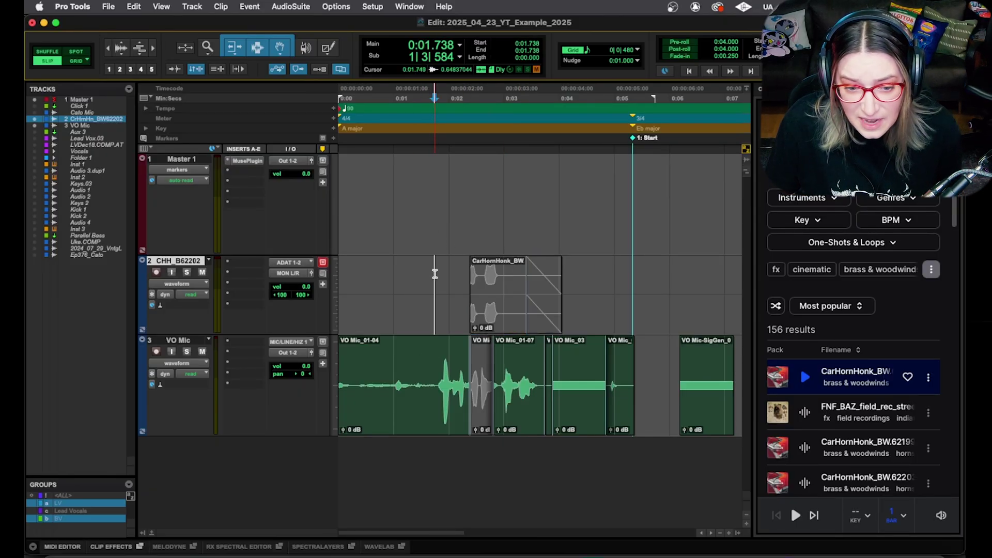
key(space)
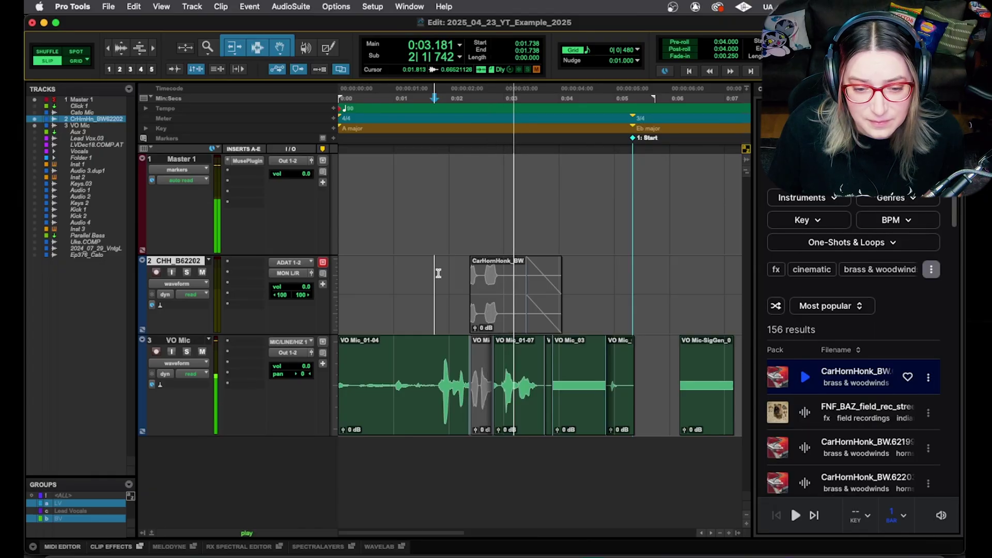
key(space)
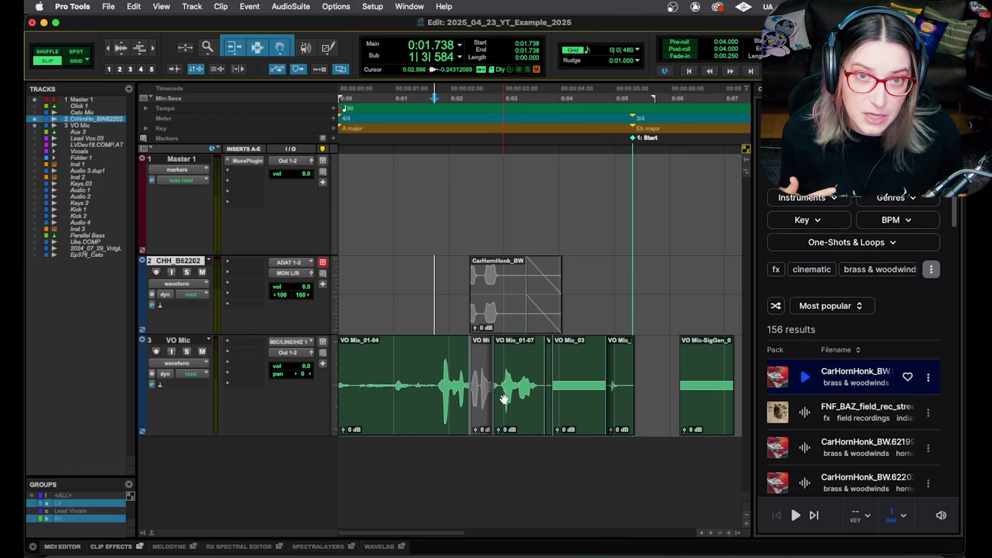
click(477, 414)
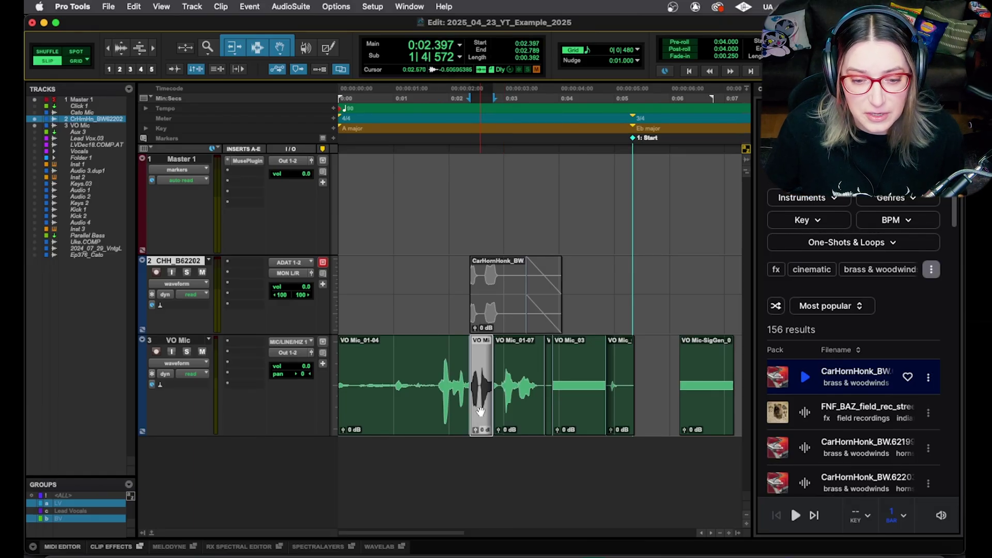
click(437, 271)
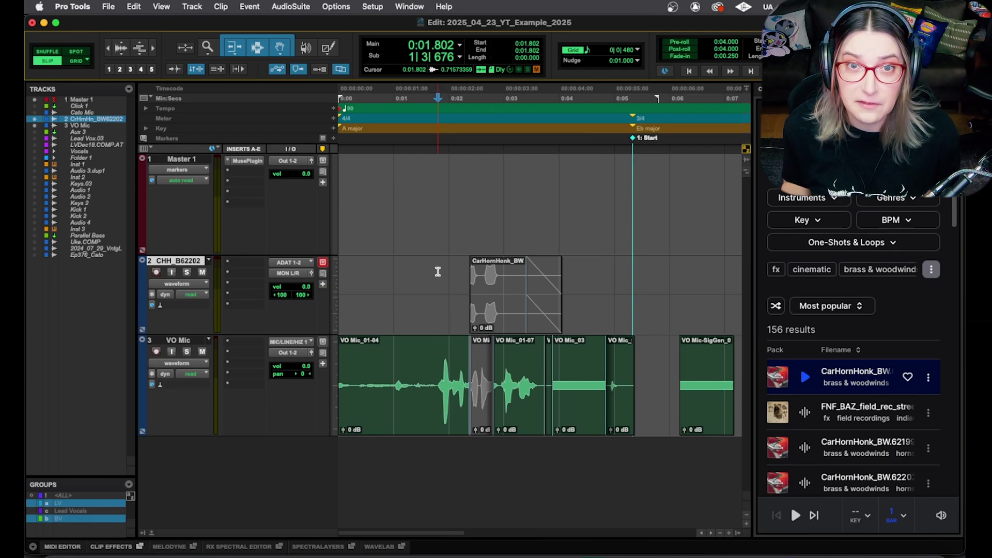
click(454, 290)
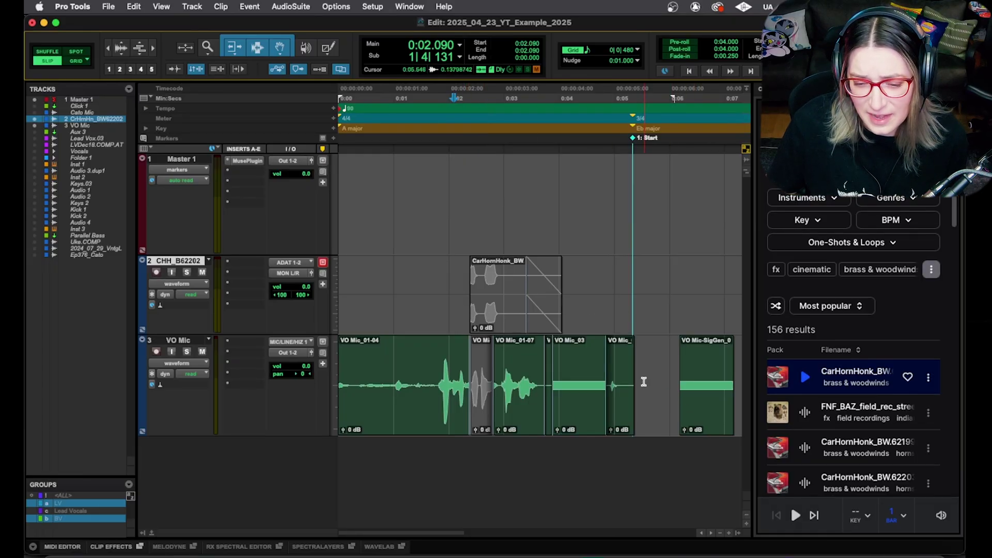
Step: Copy a voice clip, paste it near 0:11.776, and trim its start to 0:11.925
key(r)
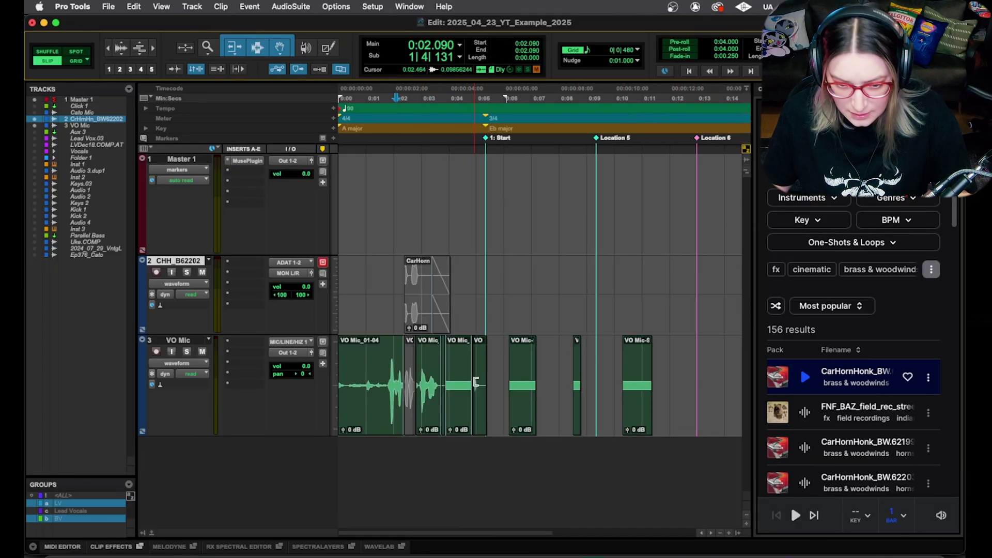
click(427, 425)
key(super+c)
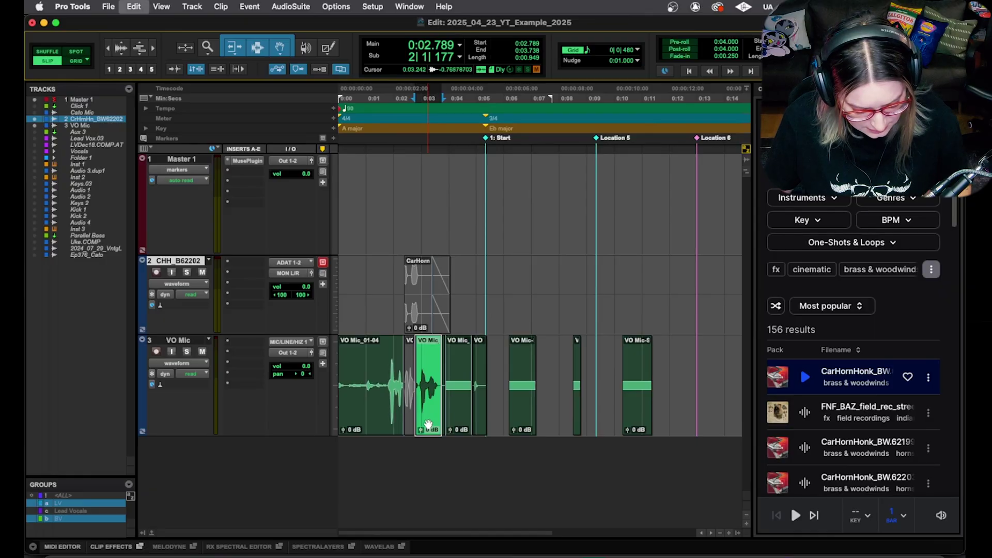
click(661, 371)
key(super+v)
click(622, 292)
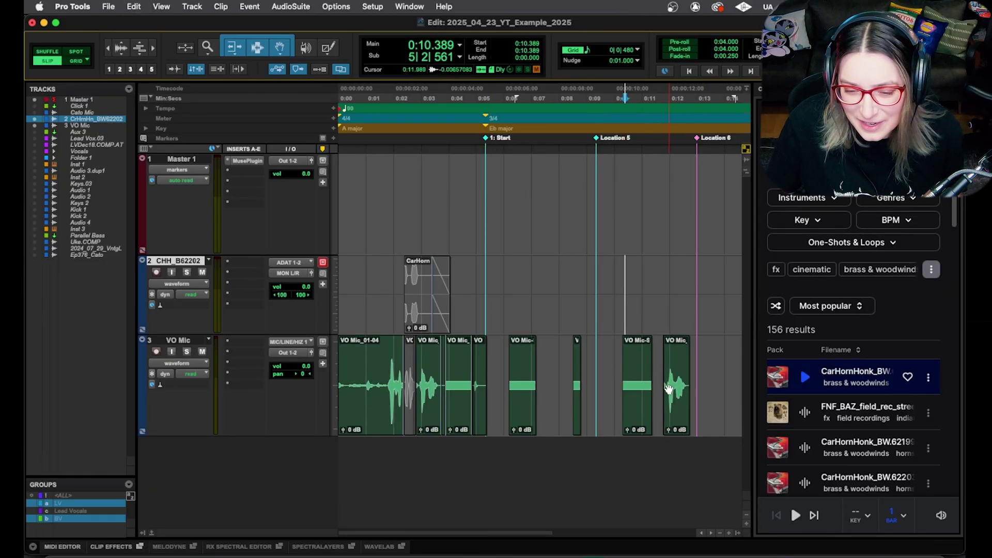
drag(663, 382, 669, 381)
click(709, 392)
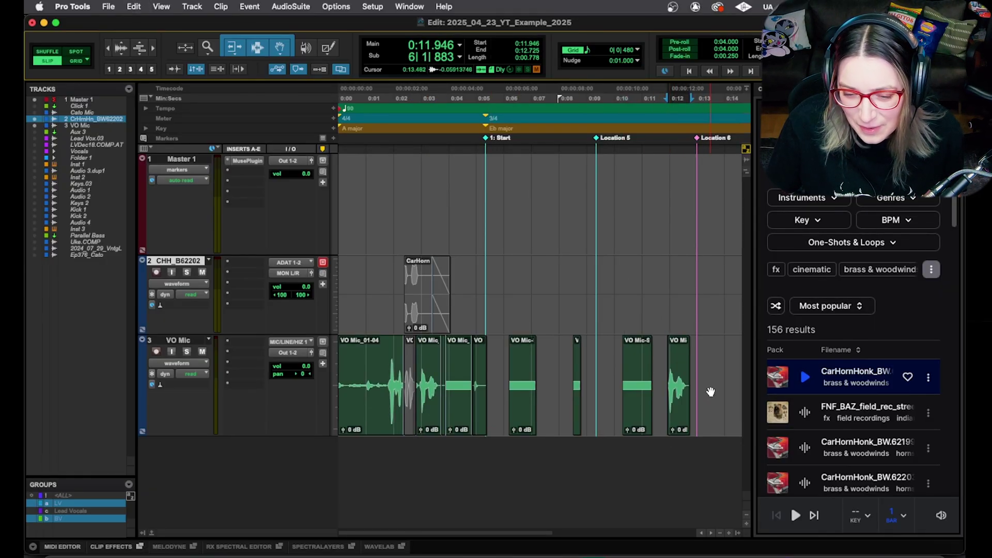
click(683, 412)
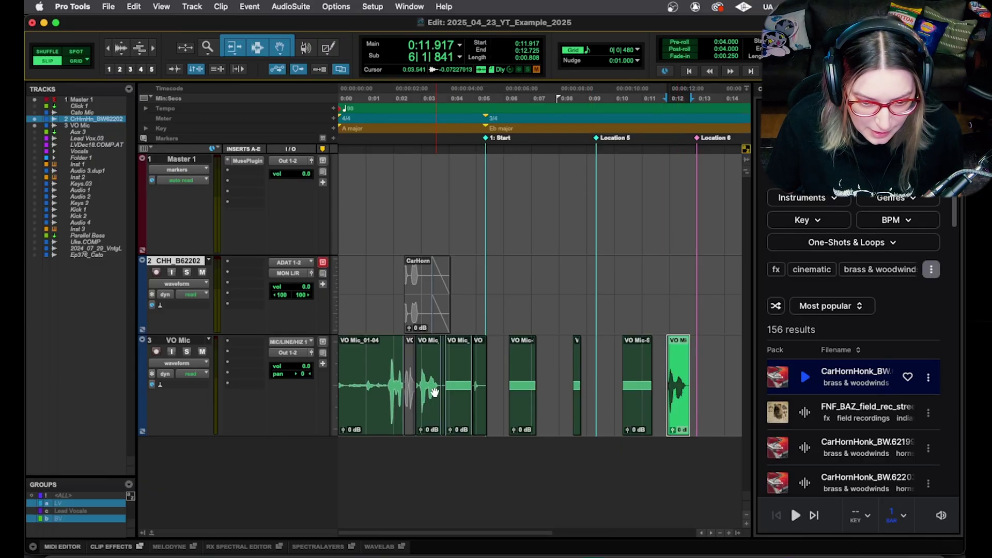
Step: Pull VO Mic_01-07's start earlier to 0:02.936, after the VO Mic_01-08 clip
scroll(405, 371, up, 3)
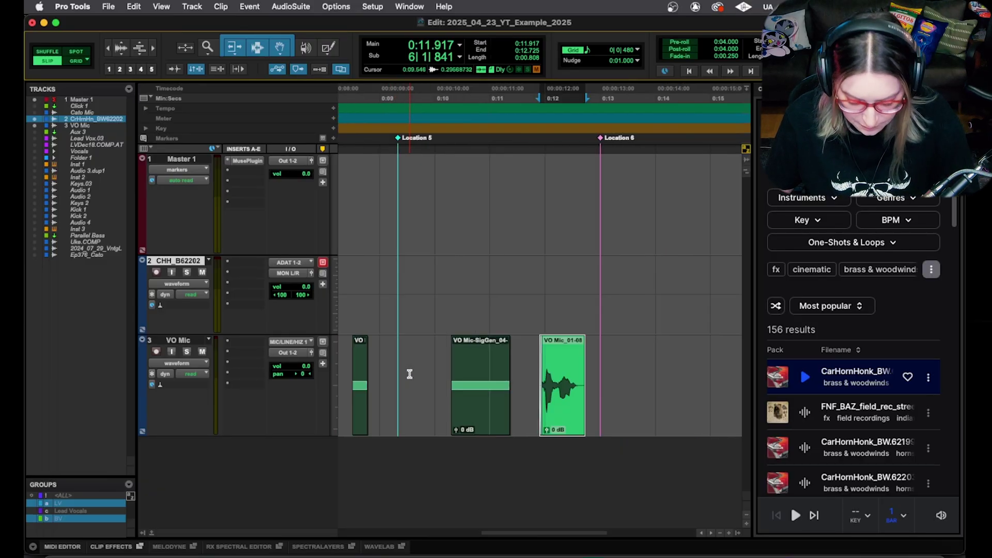
scroll(427, 379, down, 5)
scroll(406, 291, up, 10)
click(439, 430)
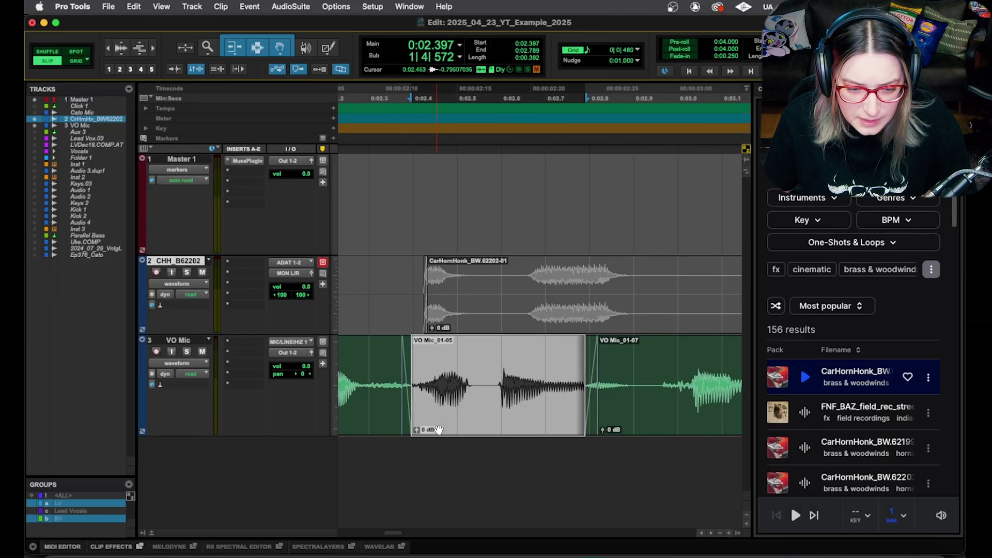
click(454, 396)
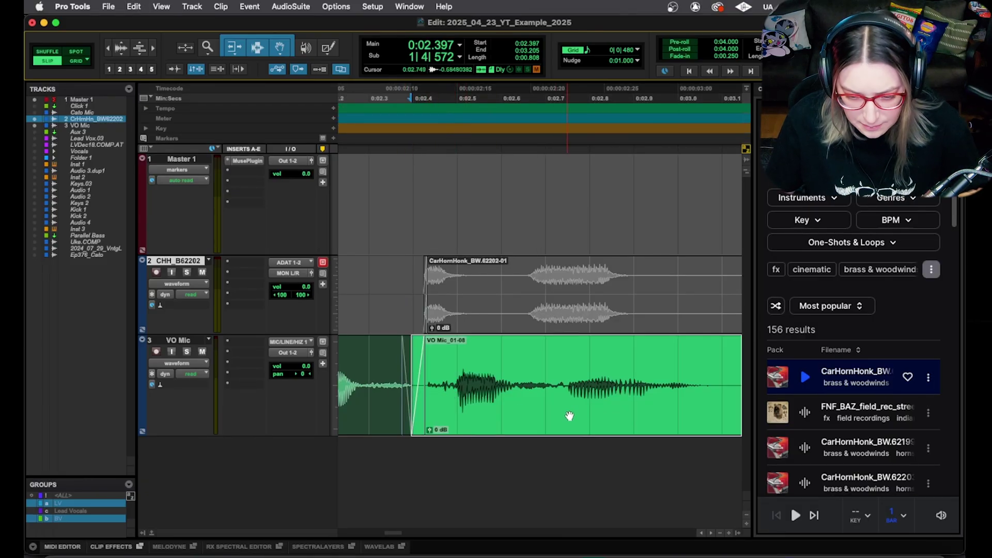
scroll(570, 414, down, 2)
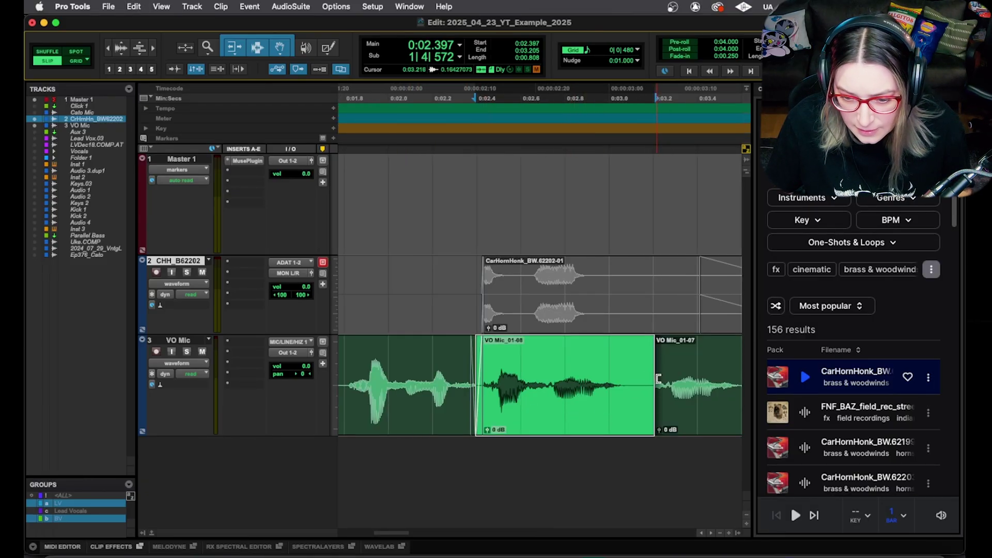
drag(658, 378, 594, 379)
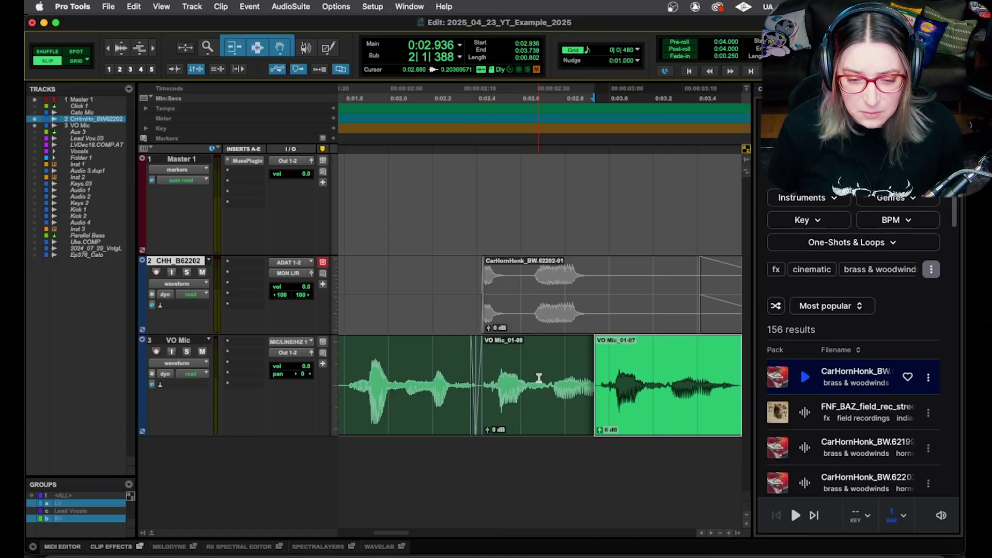
Step: Undo the boundary change and separate the 2.269–2.536 section of the word into its own clip
key(super+z)
key(super+z)
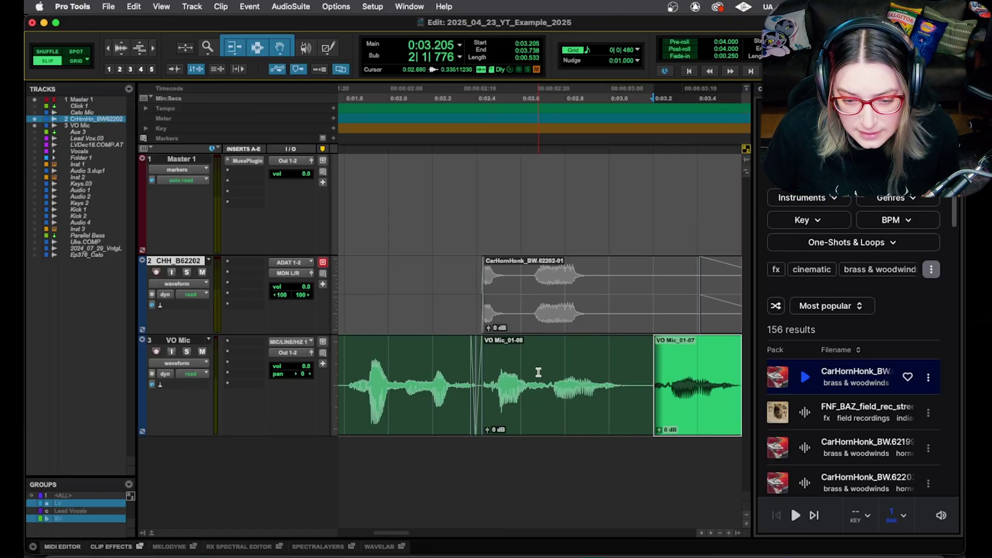
click(513, 362)
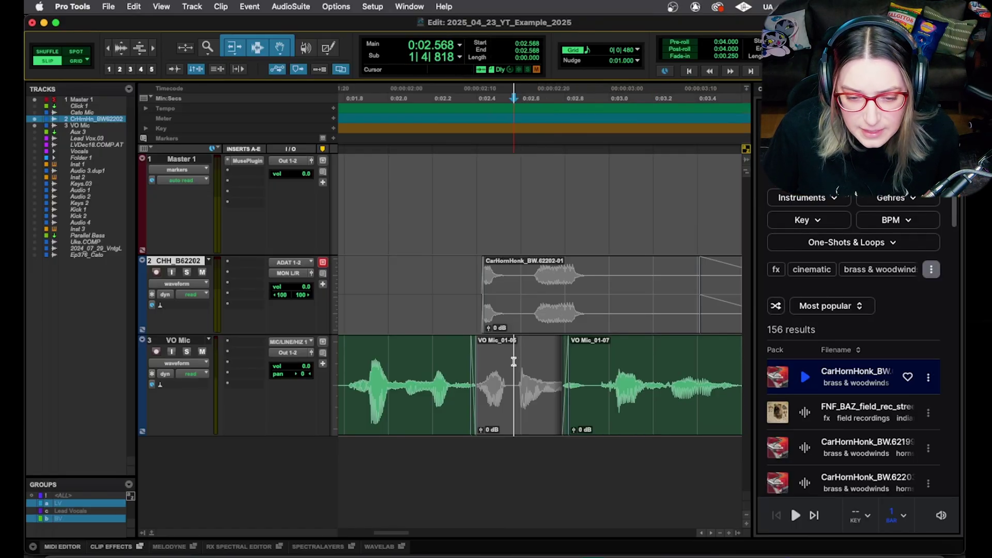
double_click(518, 410)
click(507, 376)
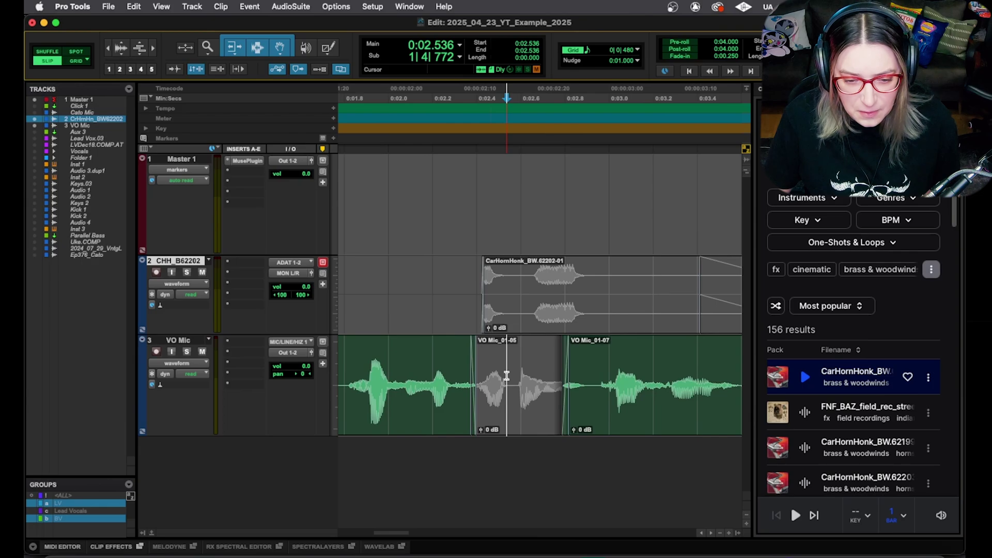
mouse_move(506, 376)
mouse_down()
mouse_move(447, 371)
mouse_move(463, 383)
mouse_move(510, 383)
mouse_up()
key(super+e)
Step: Time-stretch the VO Mic_01-10 clip with TCE trimming to fill the gap before VO Mic_01-07
click(537, 423)
click(469, 421)
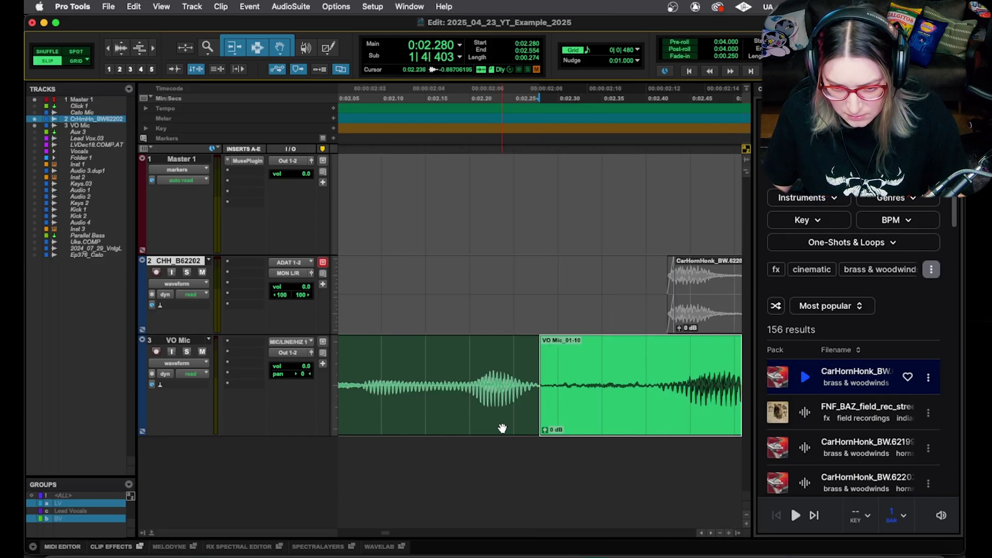
key(super+bracketright)
key(super+bracketright)
click(565, 357)
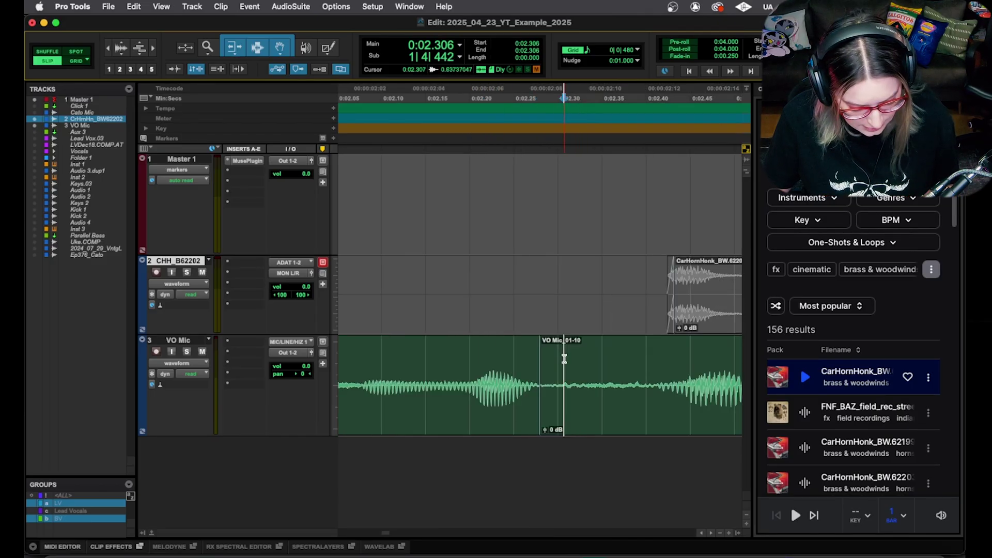
key(Tab)
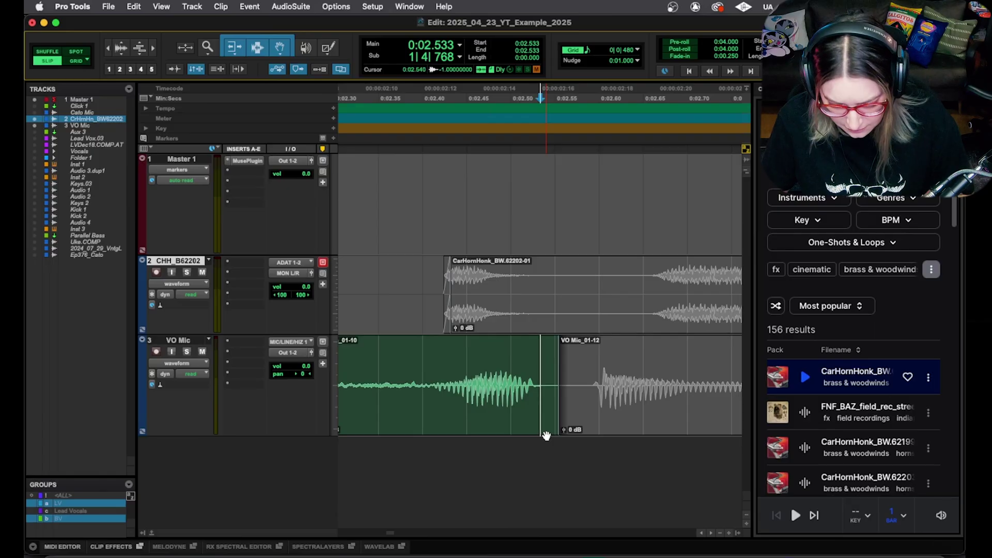
key(super+bracketleft)
key(super+bracketleft)
click(523, 424)
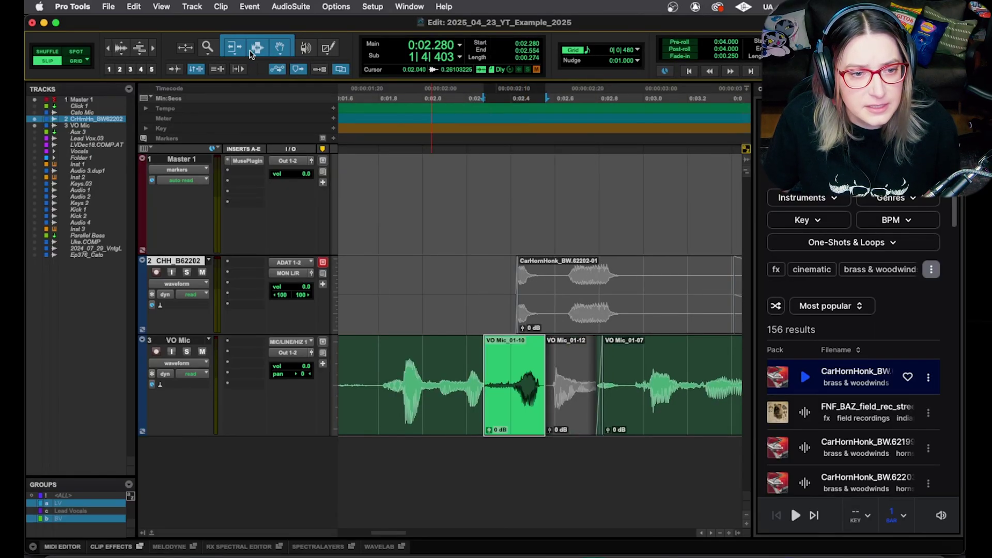
click(236, 48)
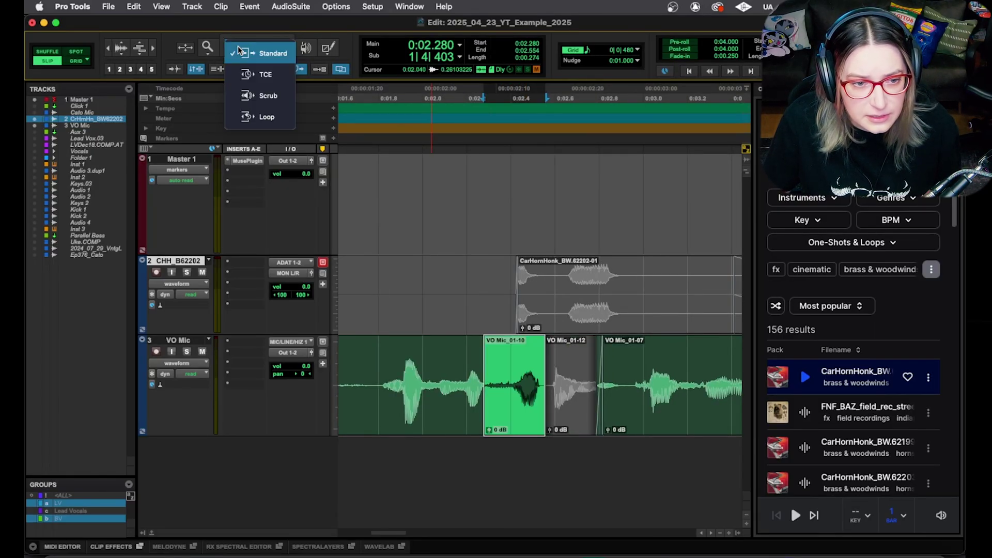
click(288, 77)
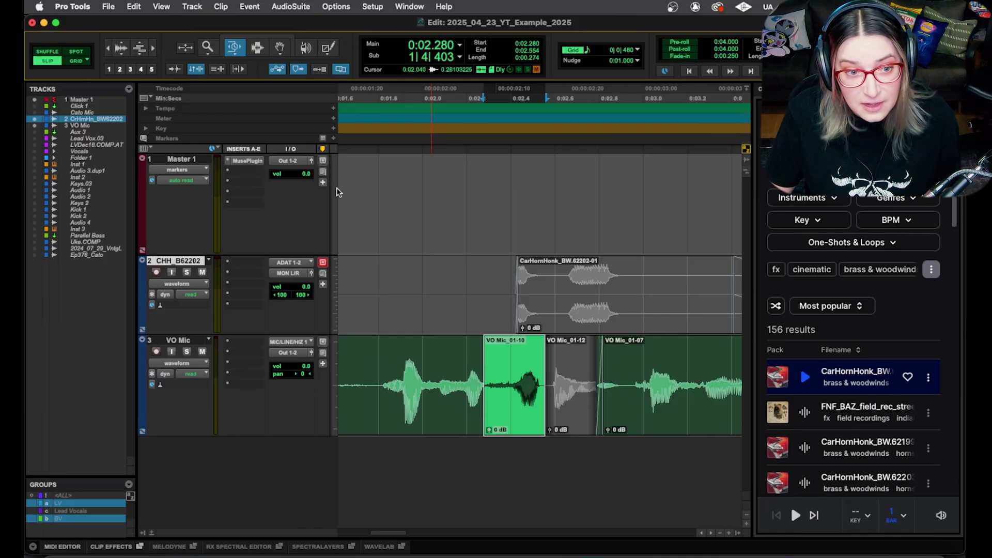
drag(541, 413, 591, 407)
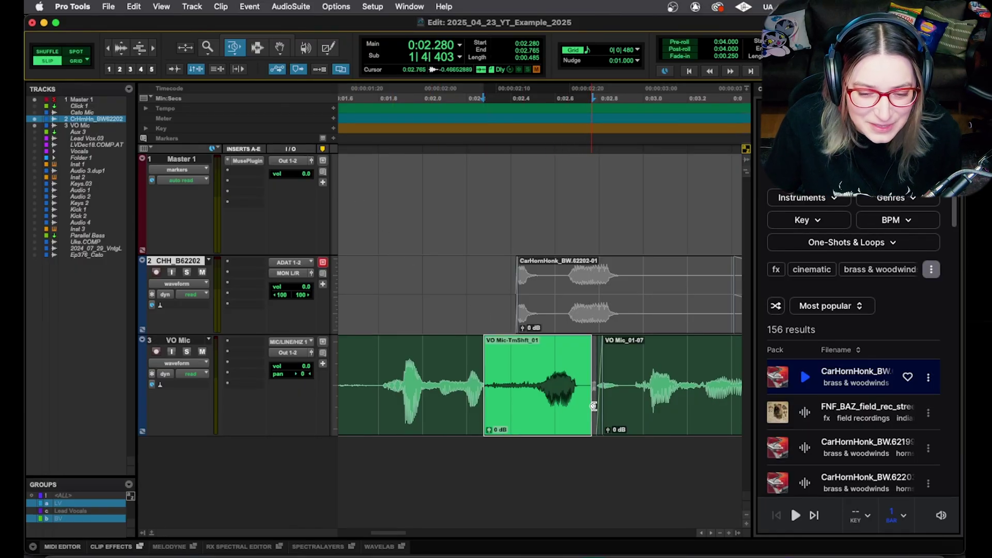
Step: Return to the Smart Tool and play the edited phrase from 0:01.722
click(254, 34)
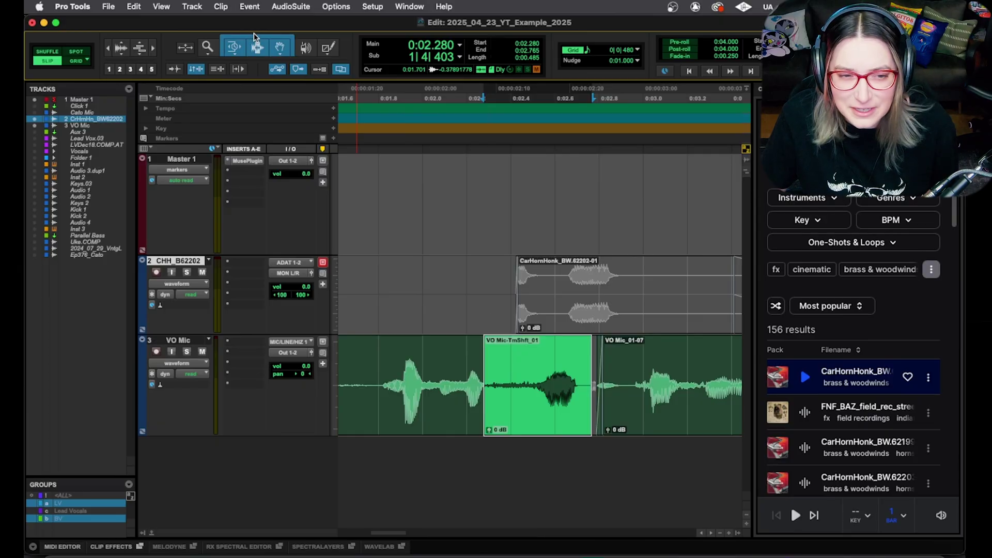
click(387, 357)
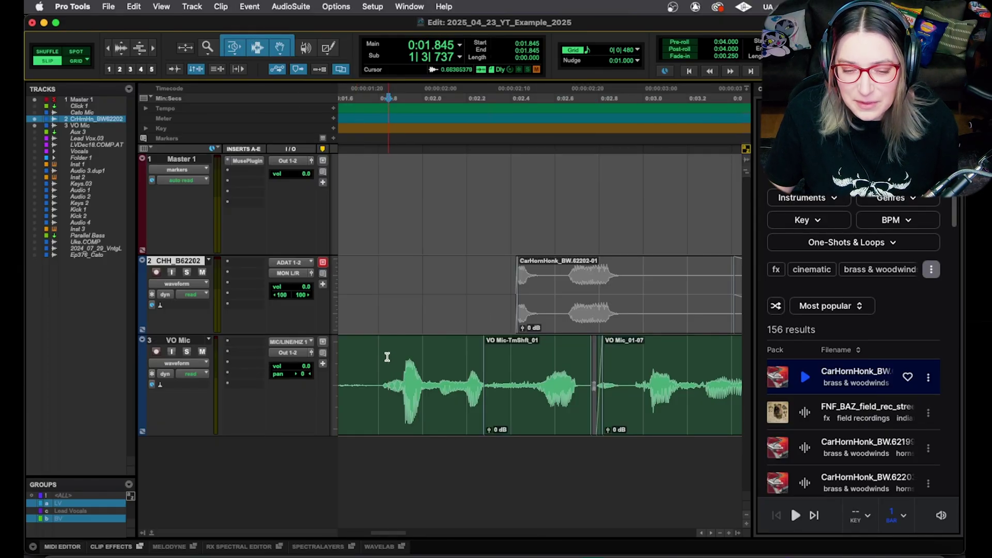
click(361, 345)
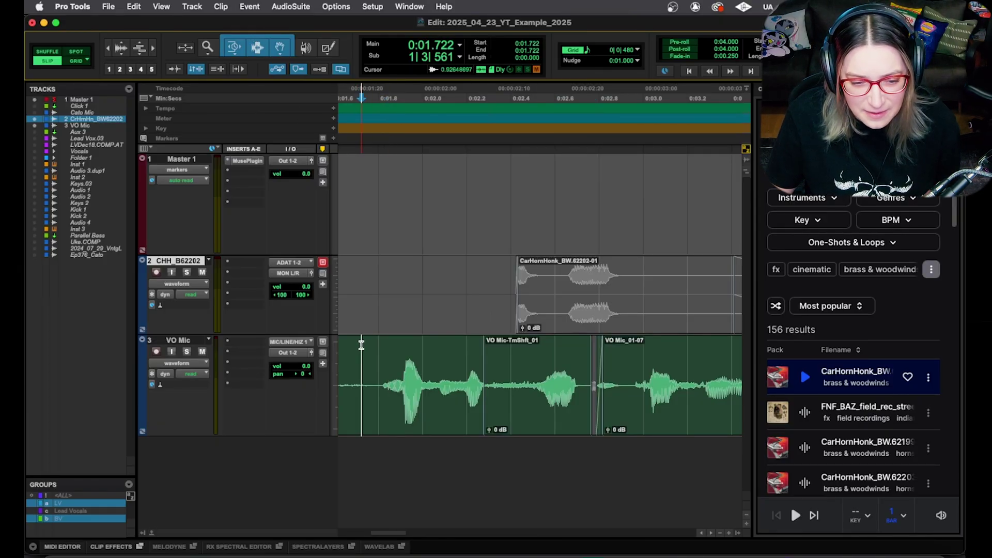
key(space)
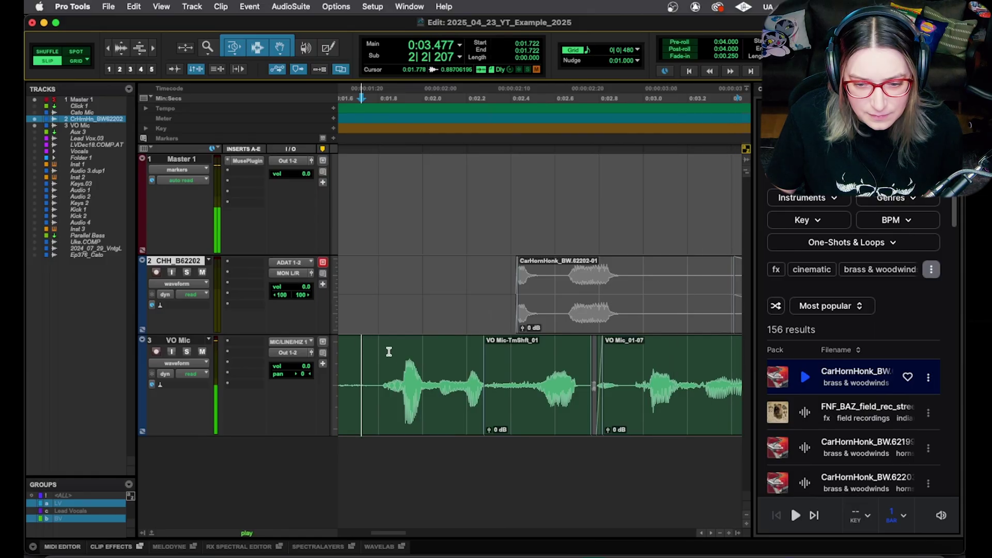
key(space)
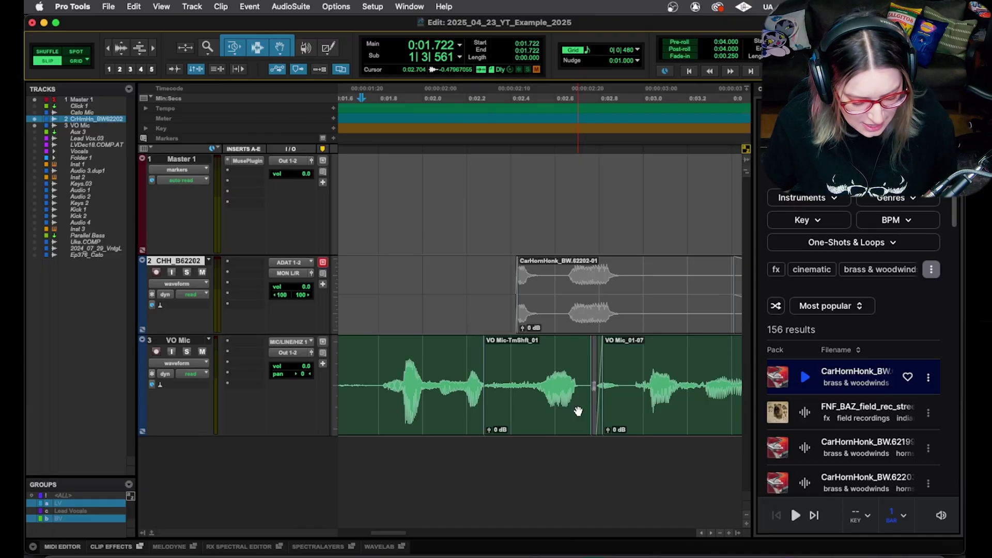
click(231, 47)
click(243, 41)
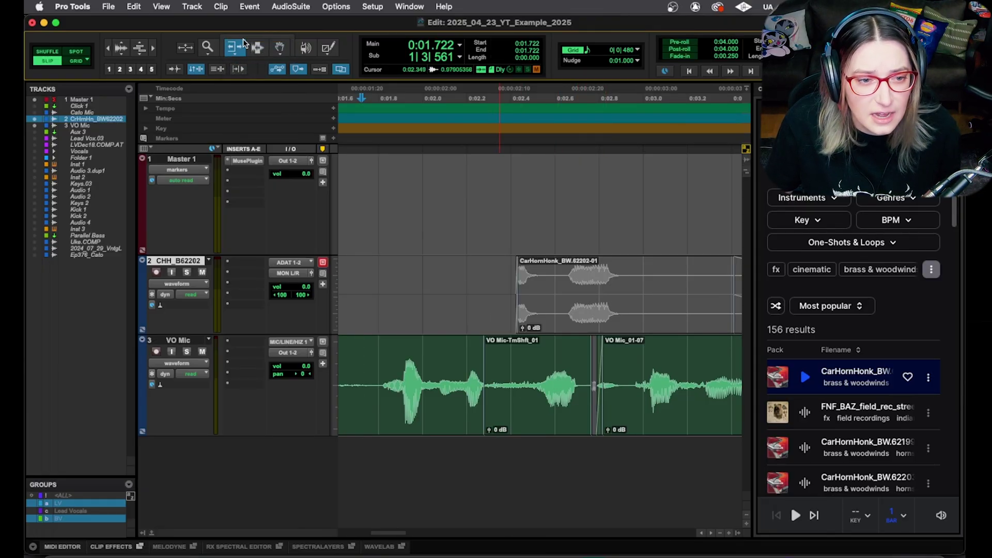
click(290, 6)
mouse_move(350, 165)
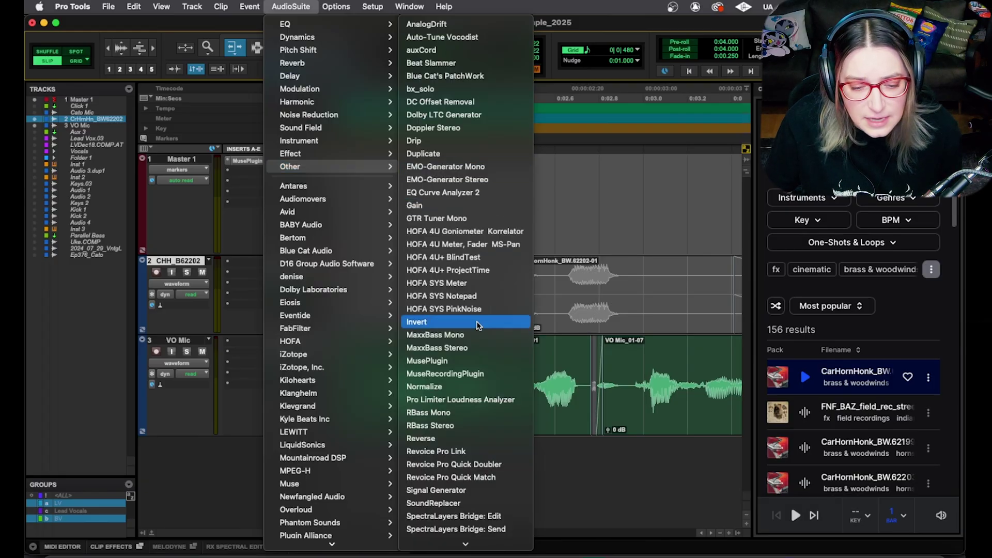
click(479, 475)
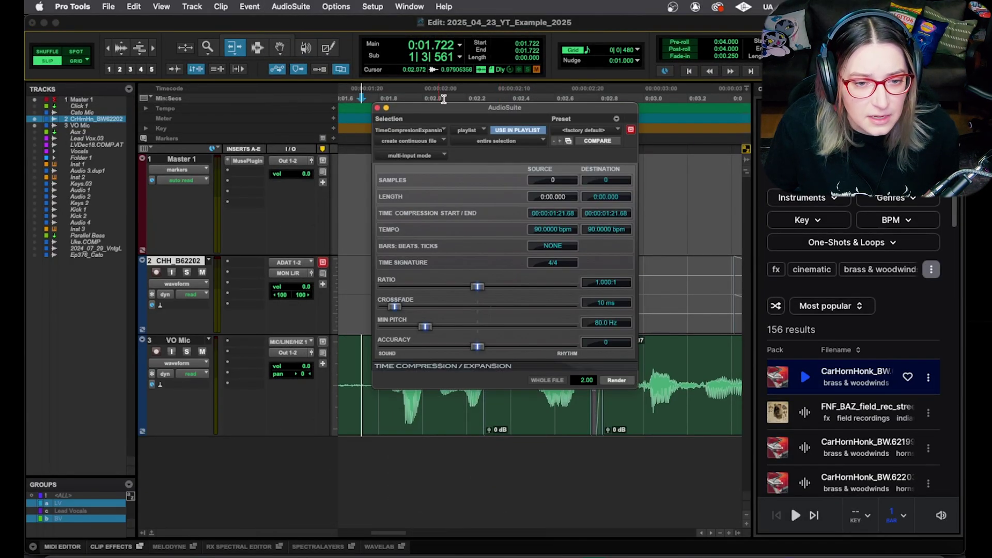
drag(444, 108, 279, 36)
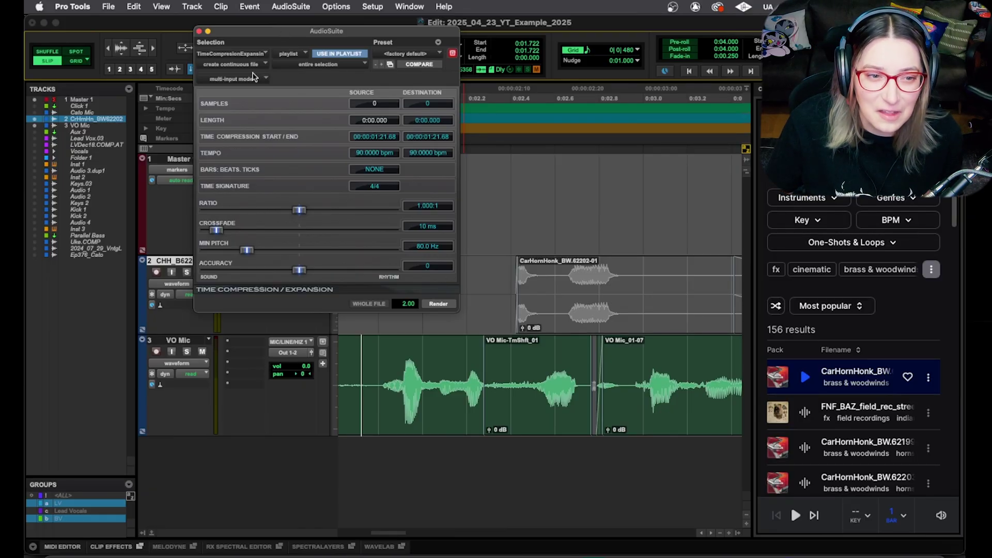
click(199, 32)
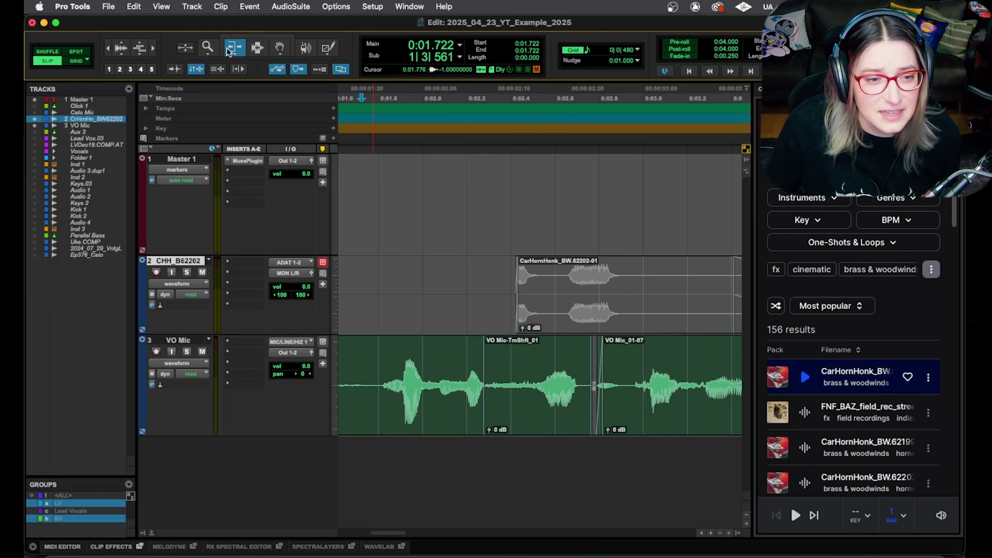
click(241, 34)
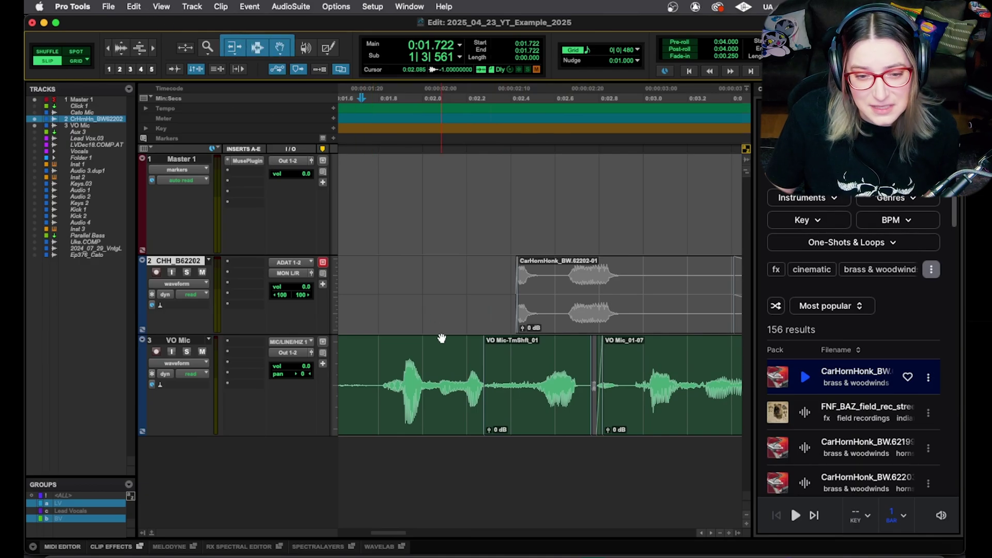
click(428, 266)
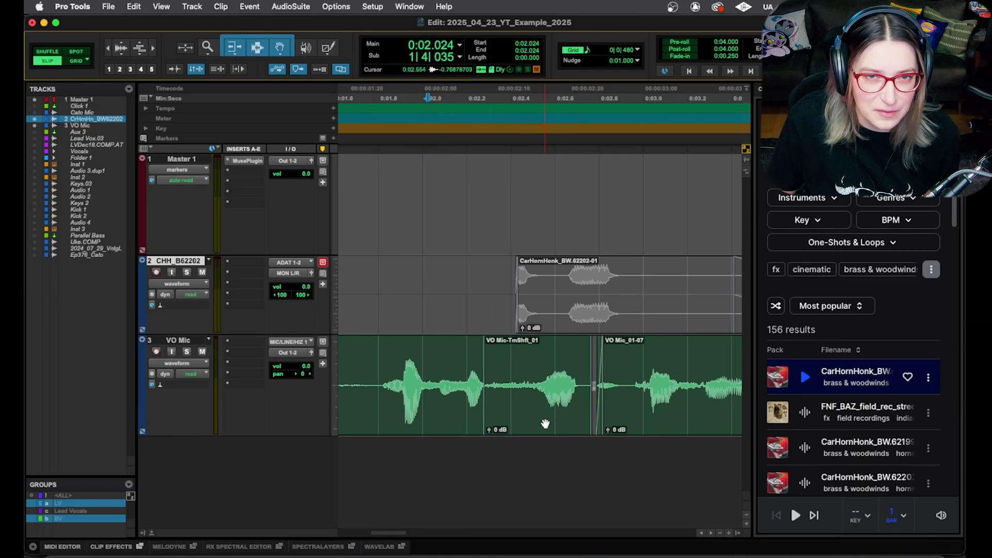
click(547, 423)
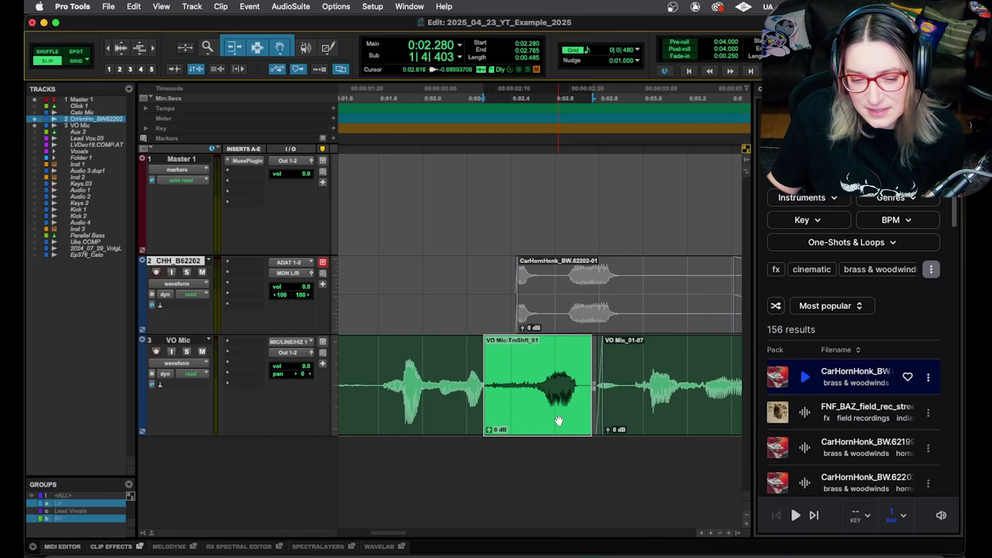
key(r)
key(r)
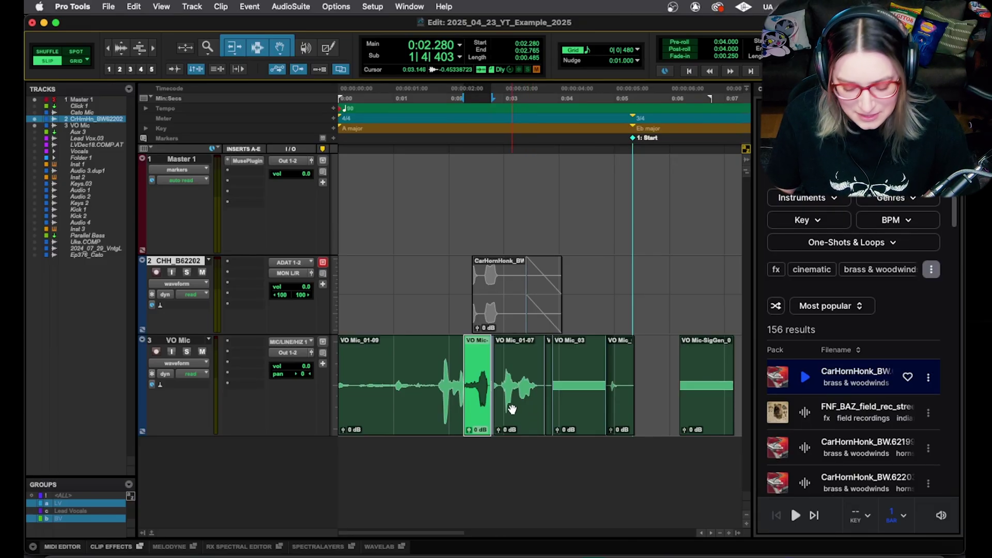
key(super+bracketright)
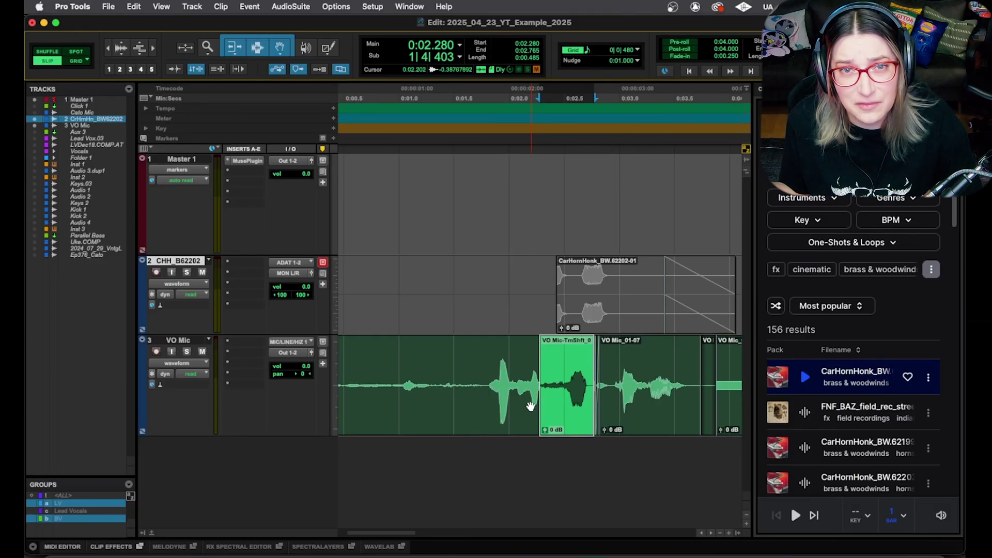